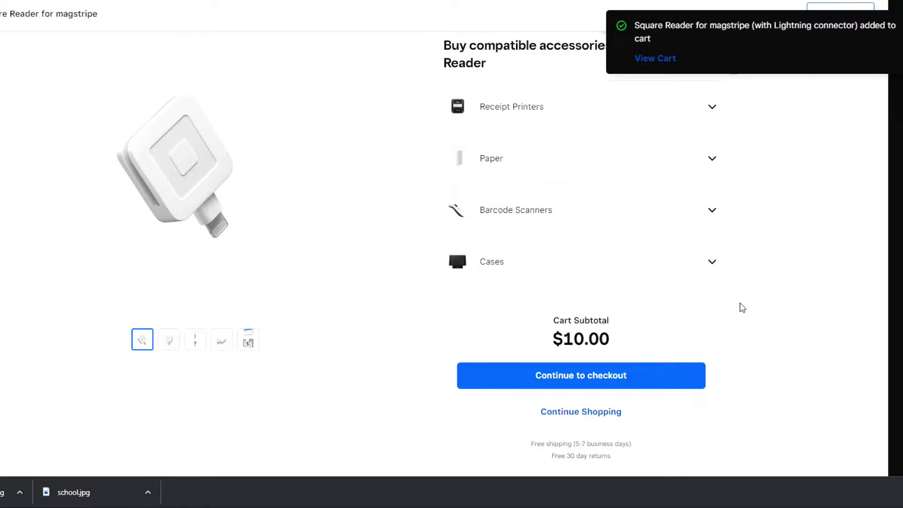
pyautogui.scroll(-1, 806, 324)
pyautogui.scroll(-3, 805, 323)
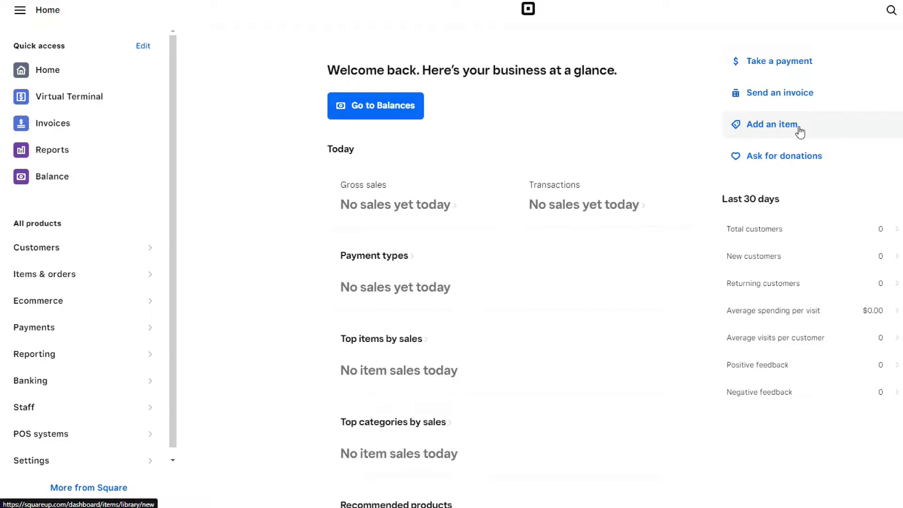
# - Start a new item from the dashboard home and name it "Birth Announcement Elephant (gray)"
pyautogui.click(808, 130)
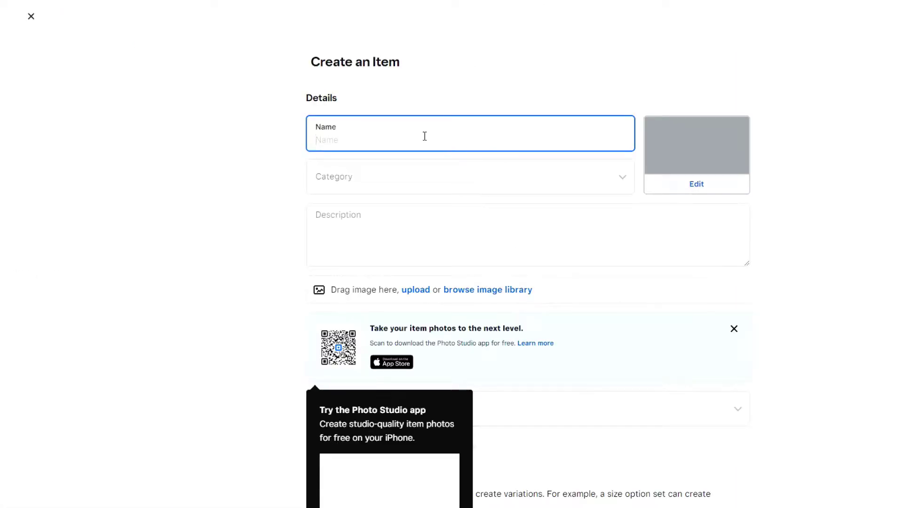
pyautogui.write('Birth Announcement E')
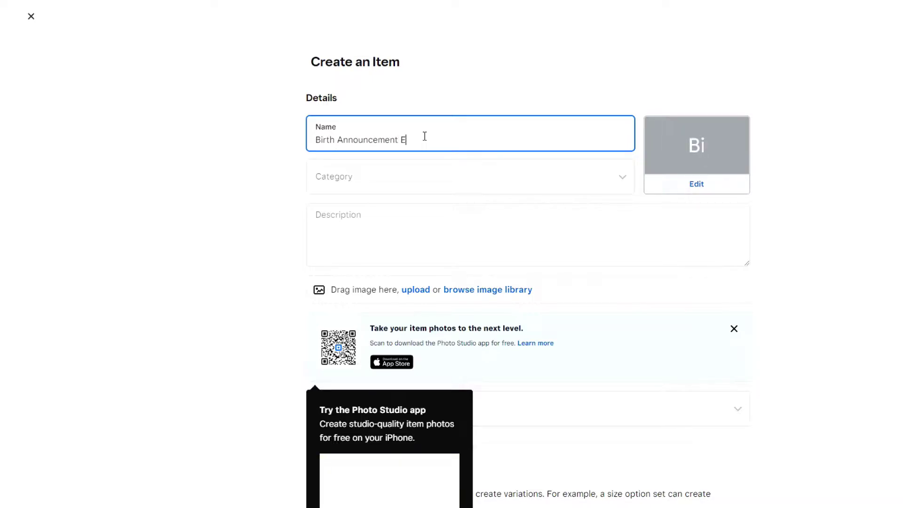
pyautogui.write('lephant ')
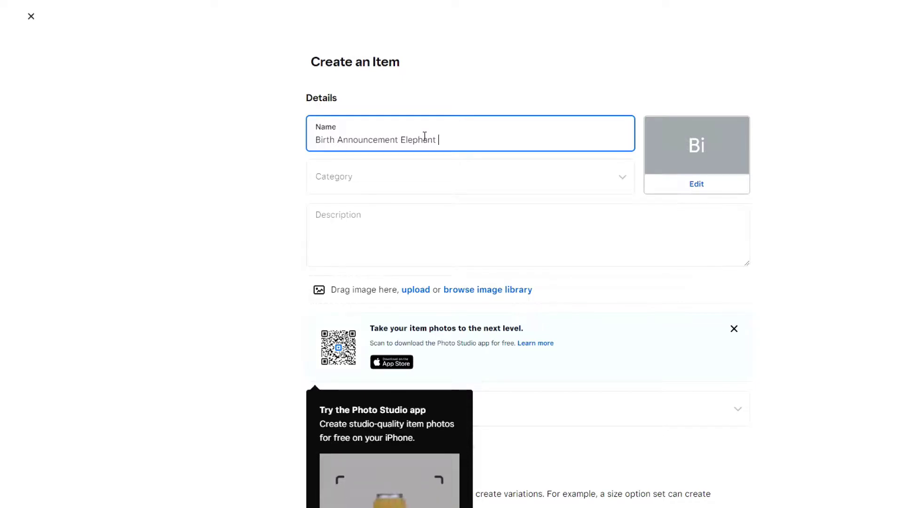
pyautogui.write('(gray)')
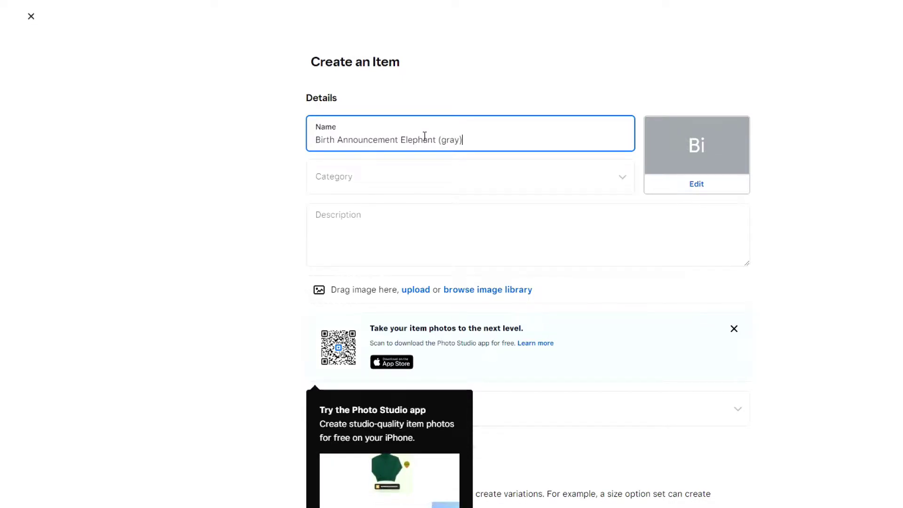
# - Upload the photo of the gray elephant with the blue bow as the item's primary image
pyautogui.click(706, 150)
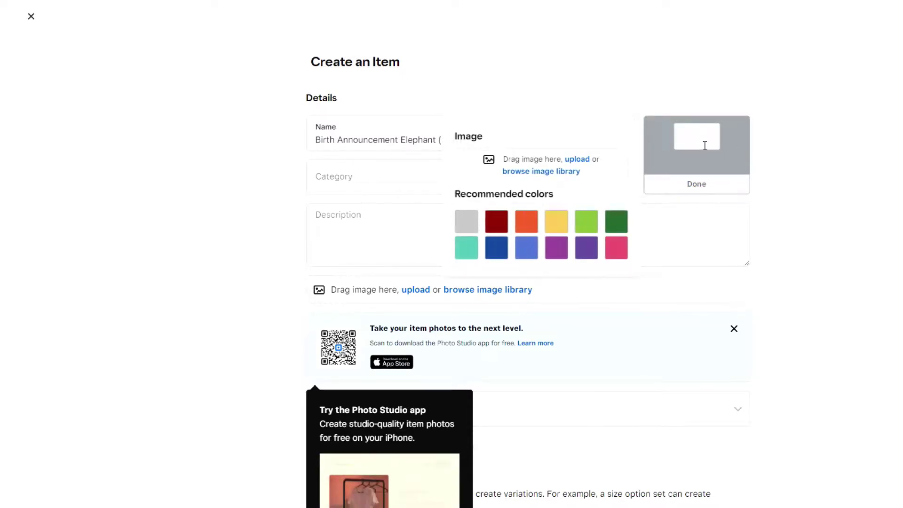
pyautogui.click(588, 158)
pyautogui.scroll(-15, 447, 160)
pyautogui.scroll(-5, 487, 183)
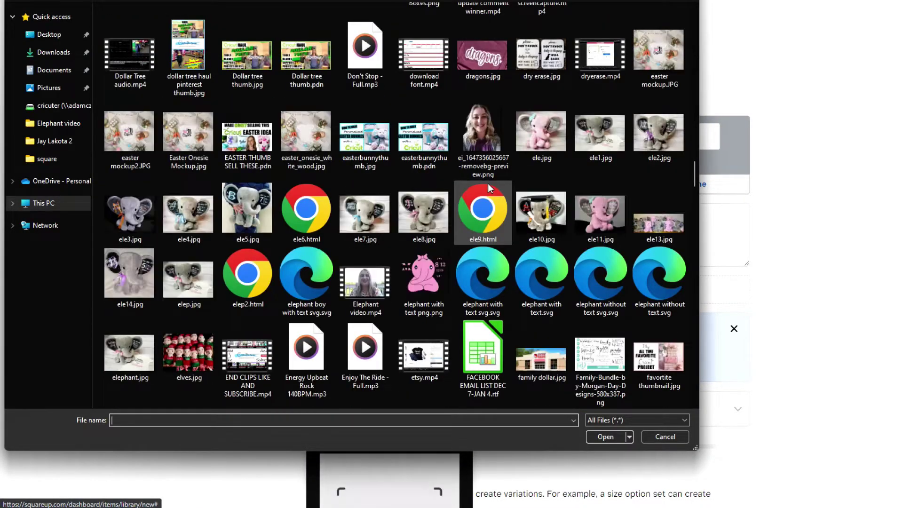
pyautogui.click(410, 217)
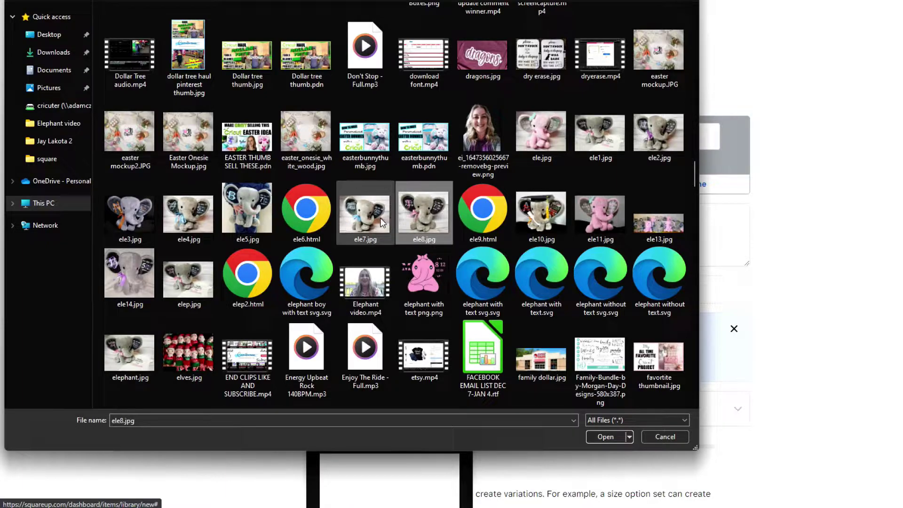
pyautogui.click(609, 437)
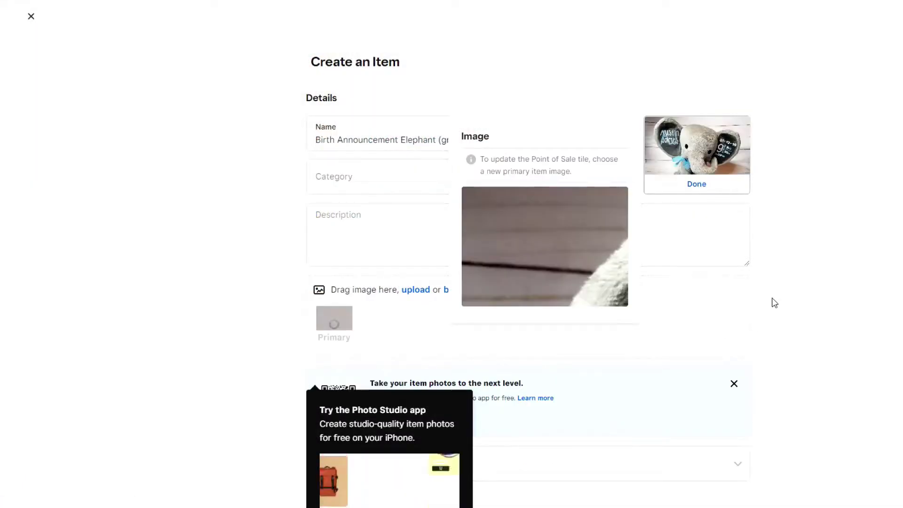
pyautogui.click(714, 164)
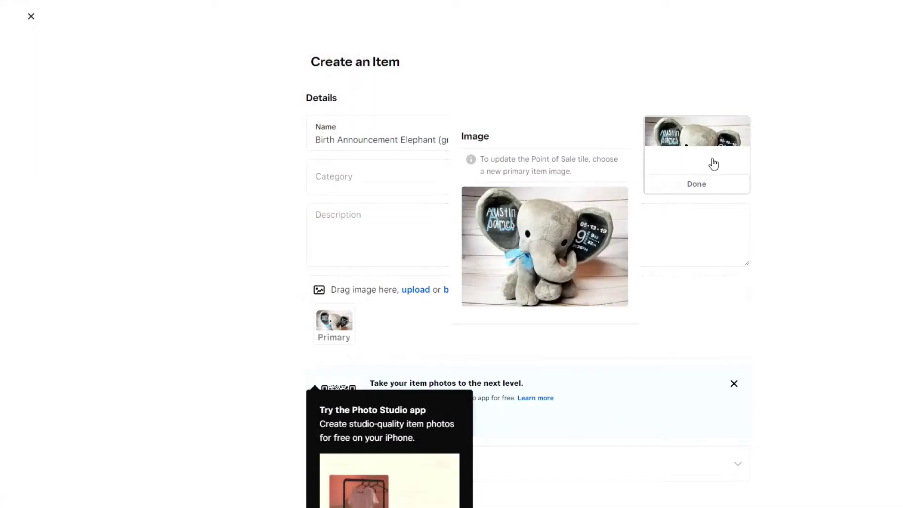
pyautogui.click(697, 187)
# - Enter "Gray elephant blue text" as the elephant item's description
pyautogui.click(377, 218)
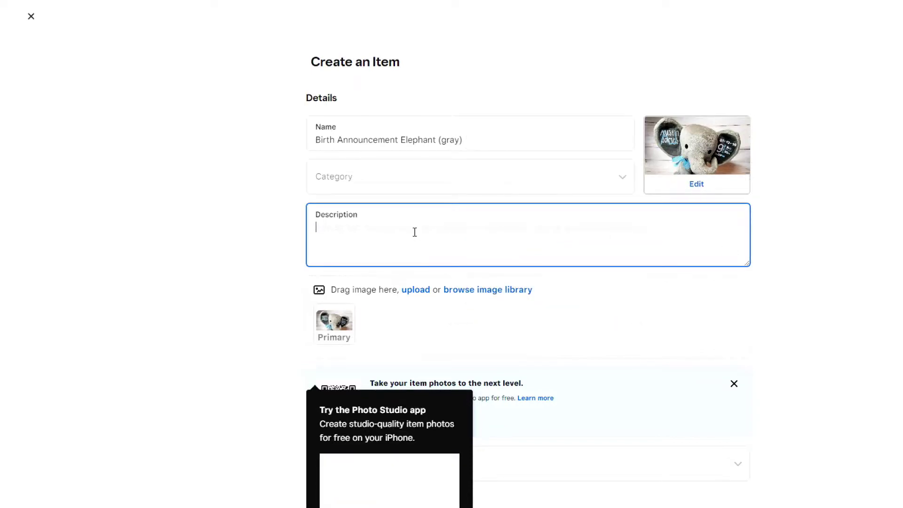
pyautogui.write('G')
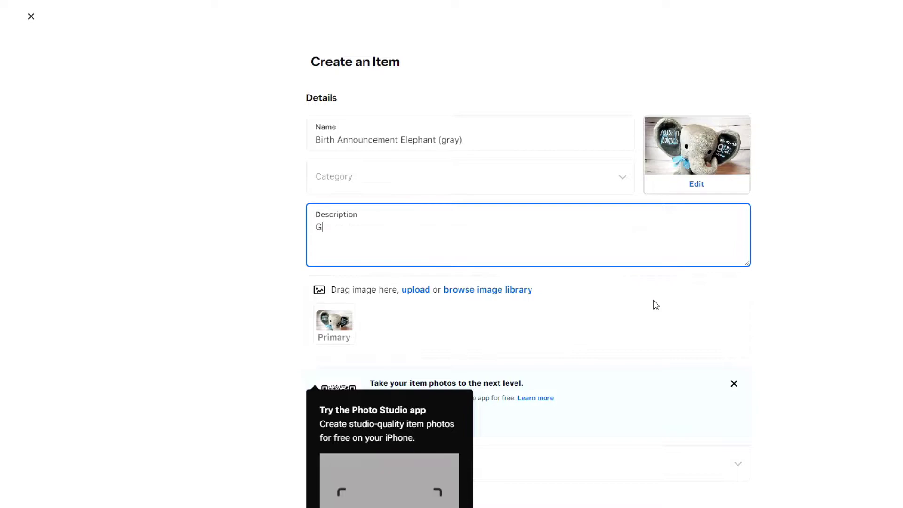
pyautogui.write('ray elephant b')
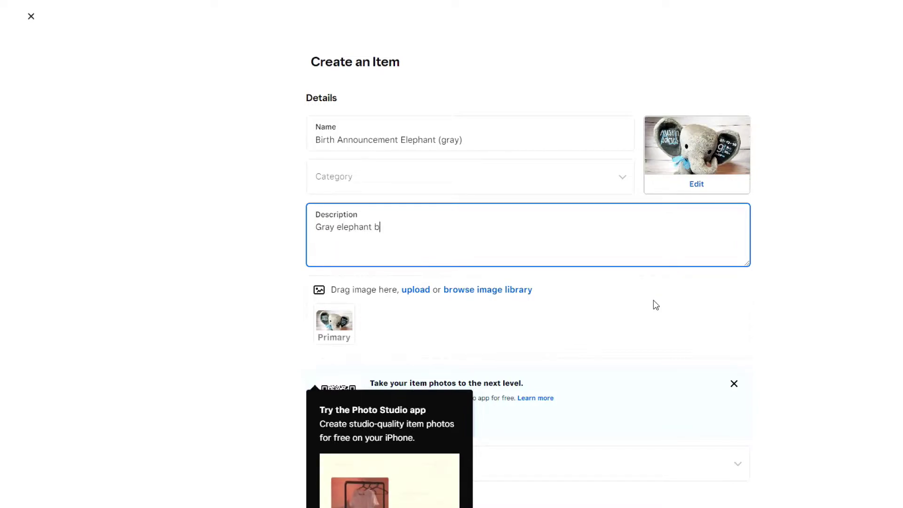
pyautogui.write('lue text')
# - Dismiss the Photo Studio promotion and save the new elephant item to the item library
pyautogui.scroll(-5, 656, 305)
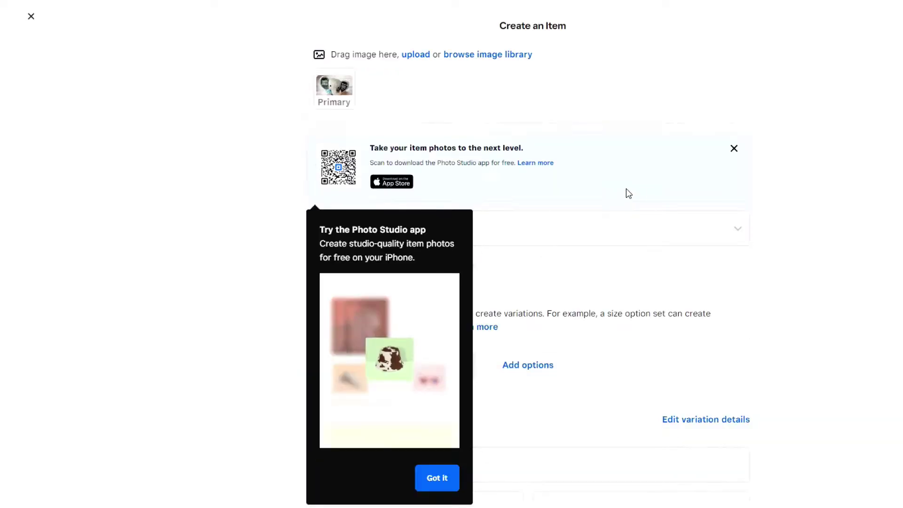
pyautogui.click(737, 149)
pyautogui.scroll(-1, 802, 179)
pyautogui.scroll(-4, 804, 193)
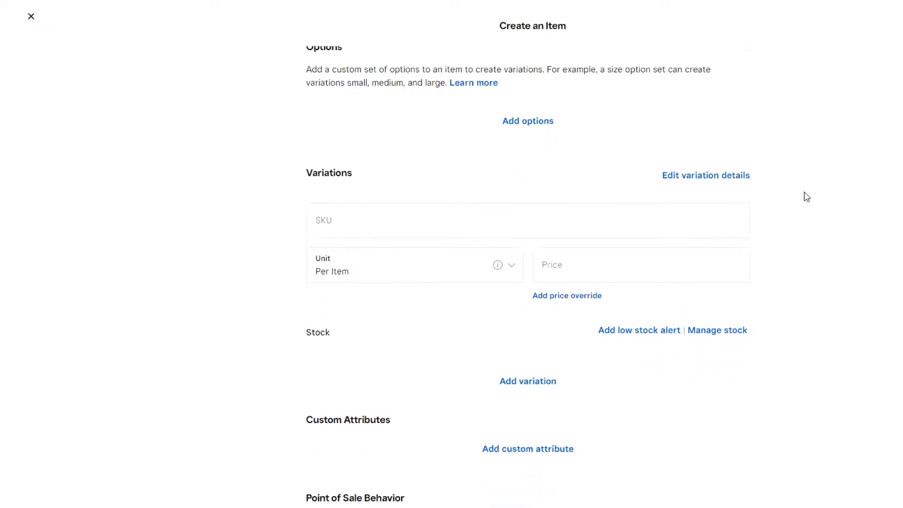
pyautogui.scroll(-1, 424, 293)
pyautogui.scroll(-1, 423, 293)
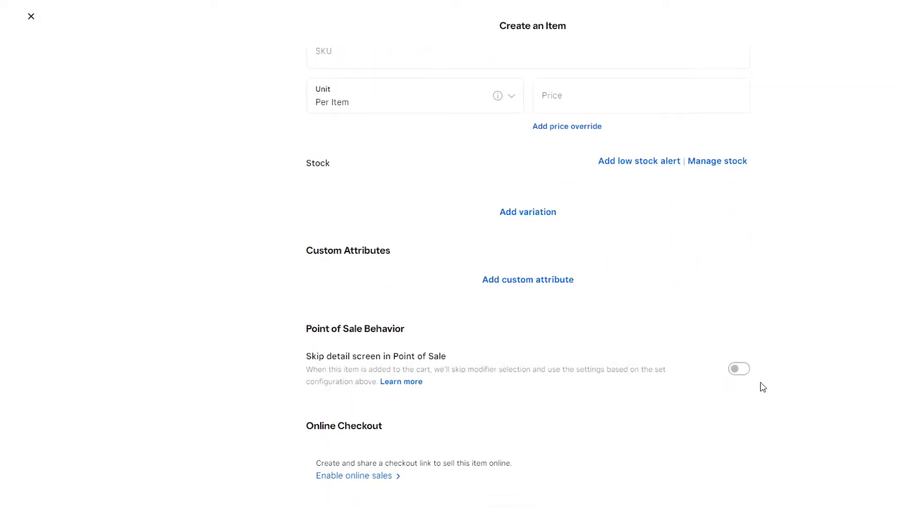
pyautogui.scroll(12, 856, 402)
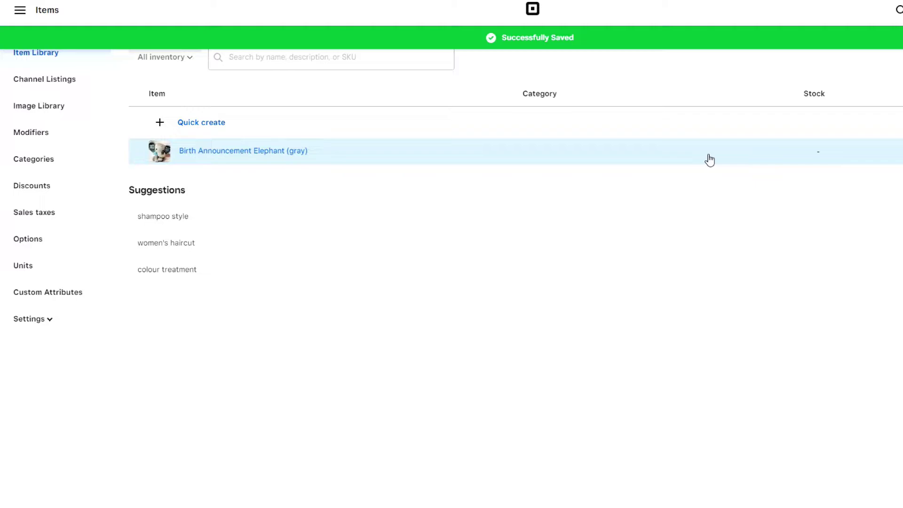
# - Reopen the saved Birth Announcement Elephant (gray) item for editing and fill in its price per item
pyautogui.click(894, 159)
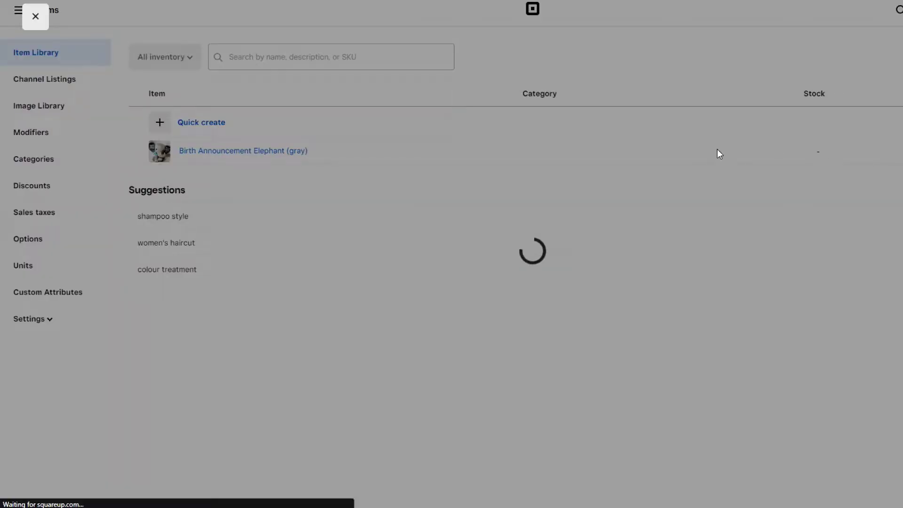
pyautogui.scroll(-8, 454, 246)
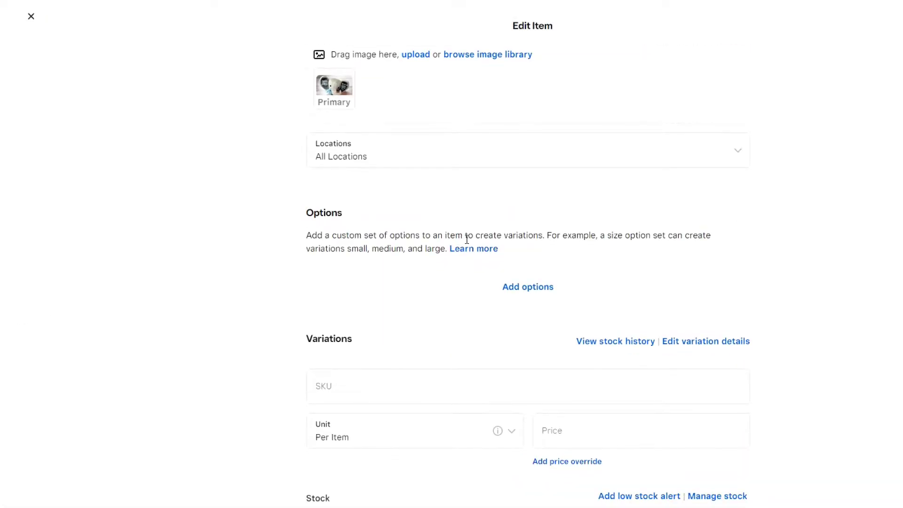
pyautogui.click(591, 264)
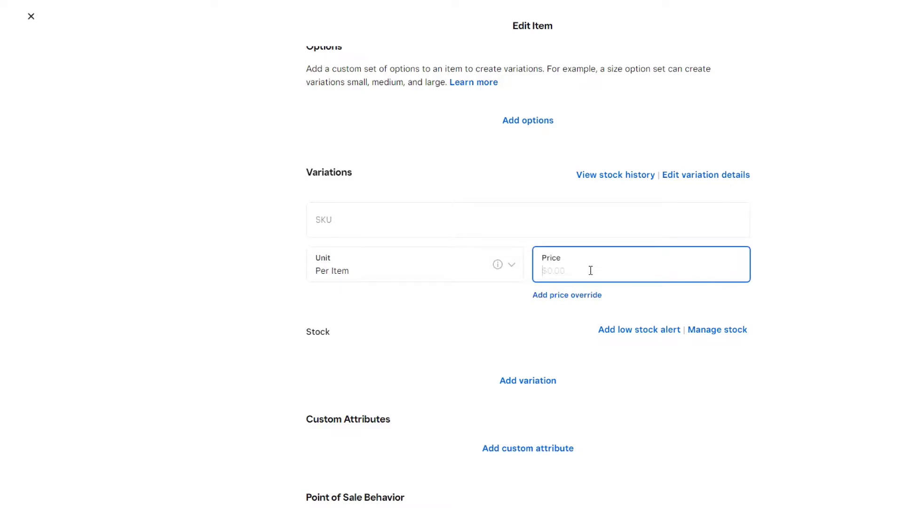
pyautogui.click(795, 286)
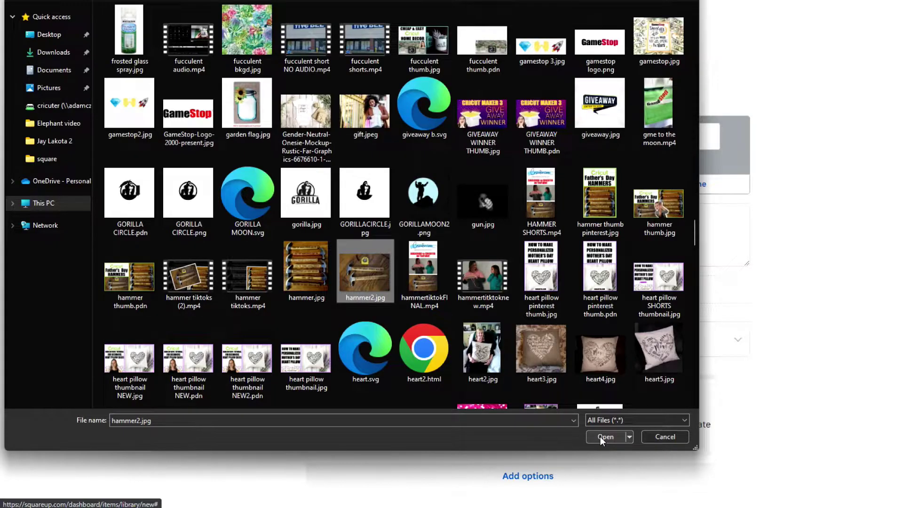
# - Add the image hammer2.jpg to the second new item and name it "Father's Day Hammer"
pyautogui.click(603, 436)
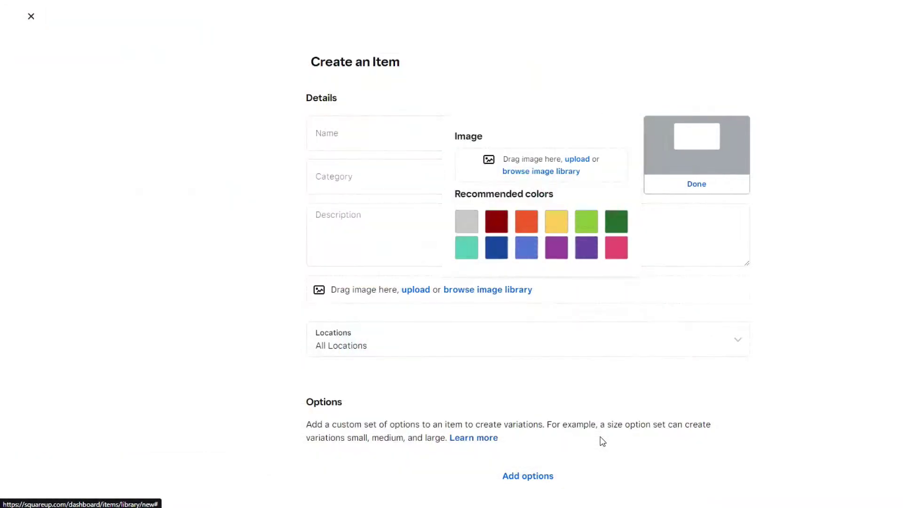
pyautogui.click(415, 134)
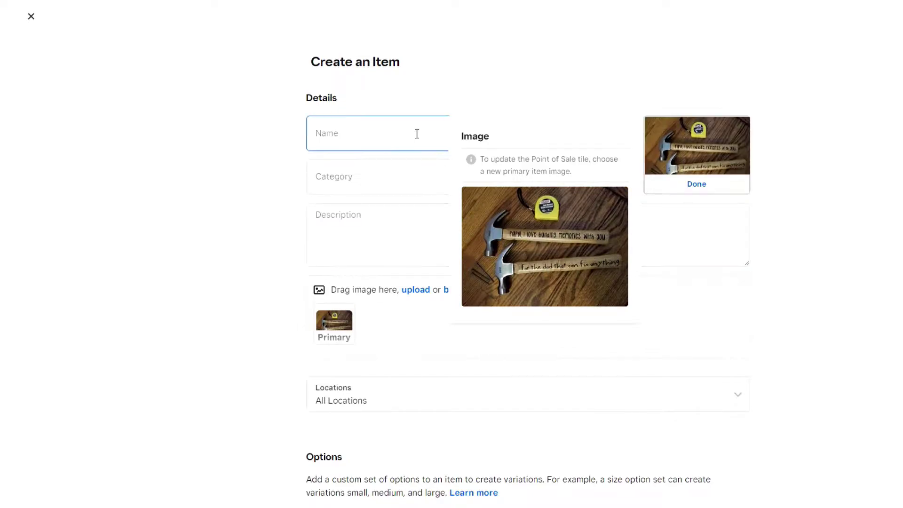
pyautogui.write('Fathe')
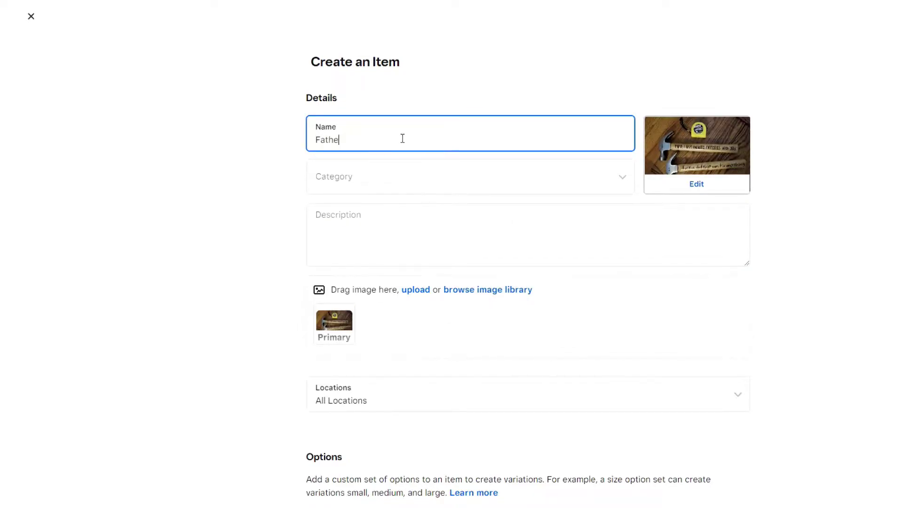
pyautogui.write("r's Day Hammer")
# - Enter "Papa, I love building memories with you" as the hammer item's description
pyautogui.click(541, 235)
pyautogui.write('Papa')
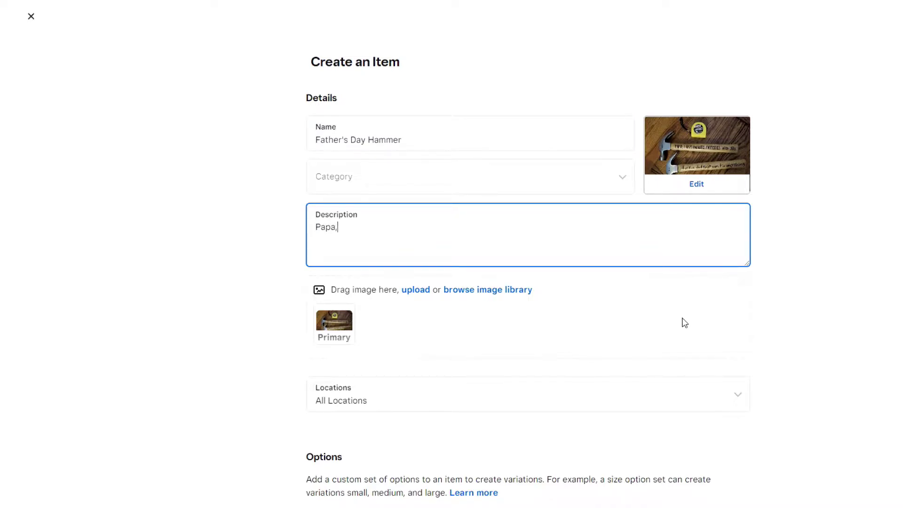
pyautogui.write(', I love building memories with you')
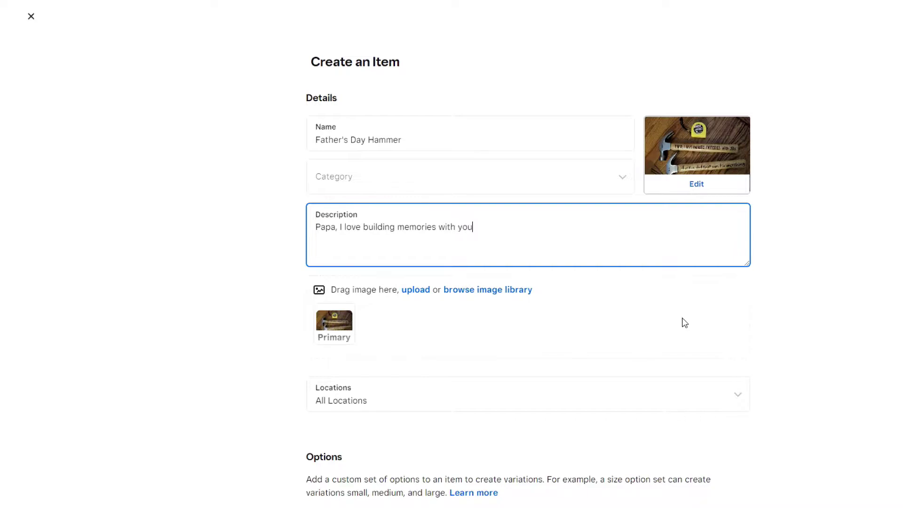
# - Set the hammer's price per item to 15 and save the item to the library
pyautogui.scroll(-8, 697, 320)
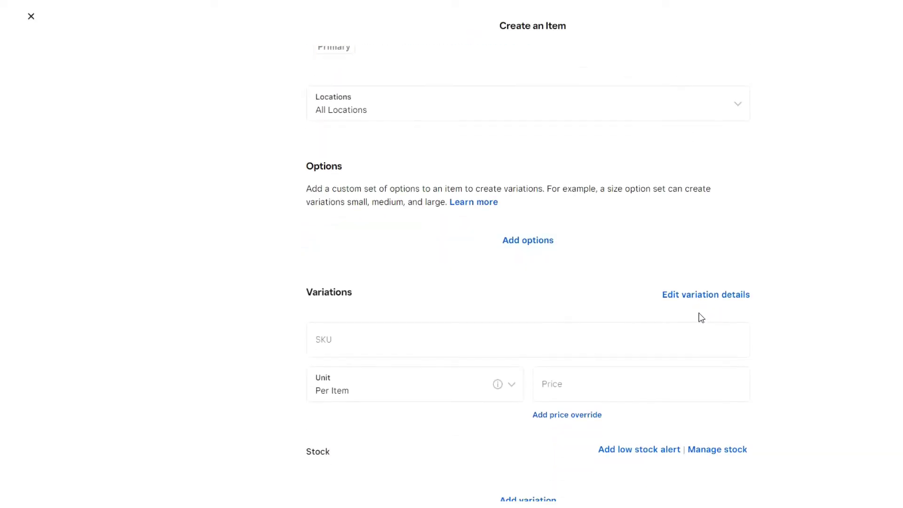
pyautogui.click(632, 273)
pyautogui.write('15')
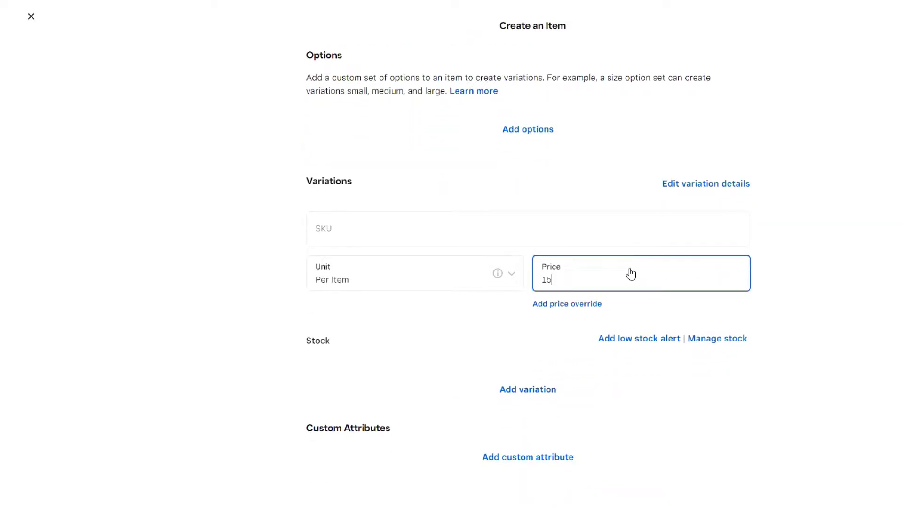
pyautogui.click(840, 311)
pyautogui.scroll(-4, 841, 313)
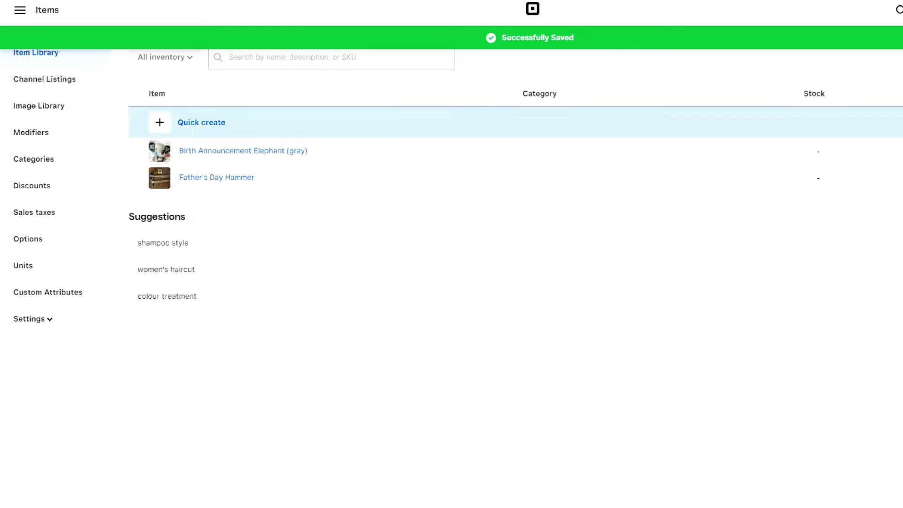
# - Start a new invoice from the dashboard home and select the third suggested customer as its recipient
pyautogui.click(530, 12)
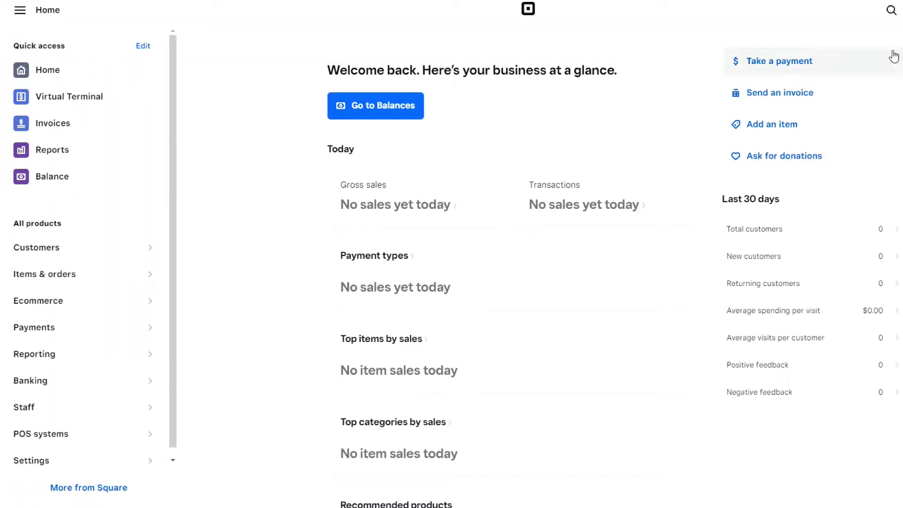
pyautogui.click(797, 94)
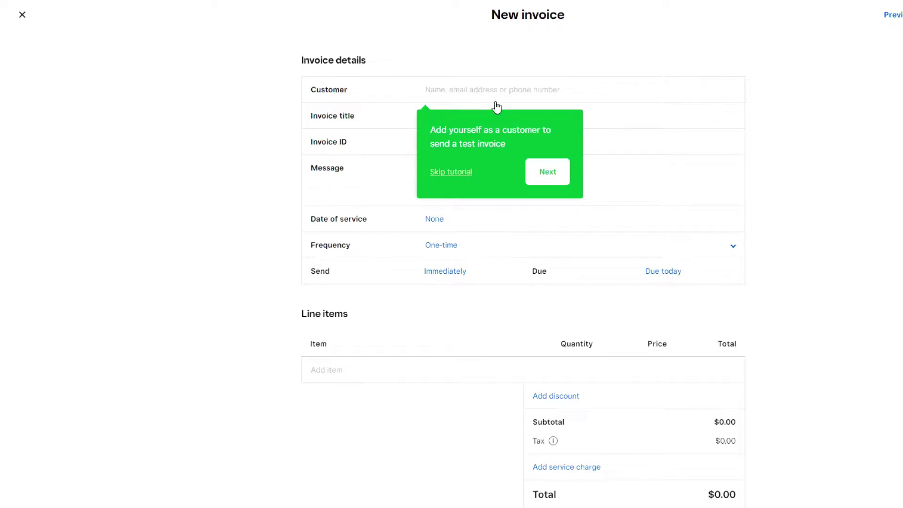
pyautogui.click(604, 91)
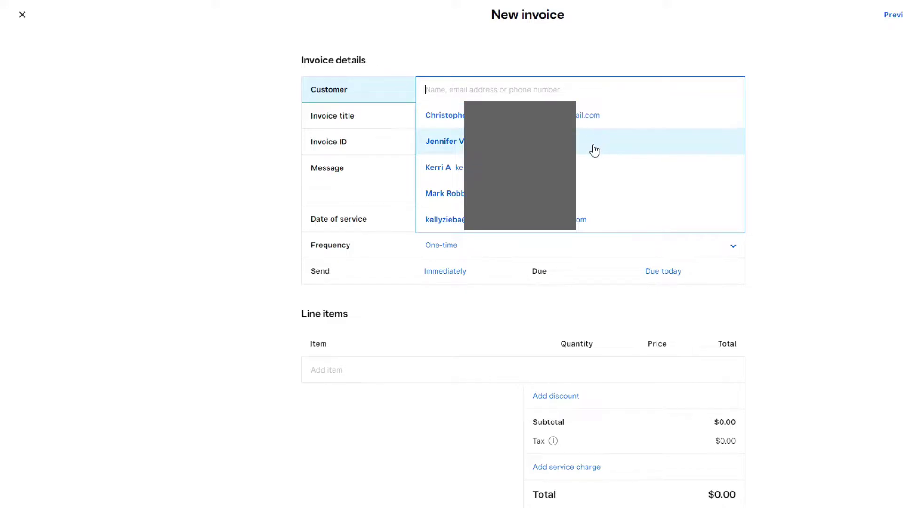
pyautogui.click(594, 168)
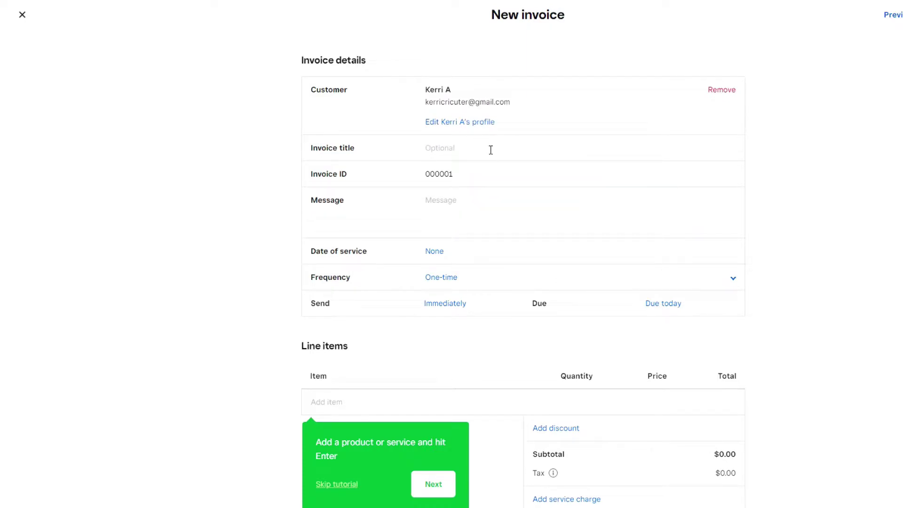
# - Enter the invoice message "Thank you for supporting my small business!"
pyautogui.scroll(-1, 575, 188)
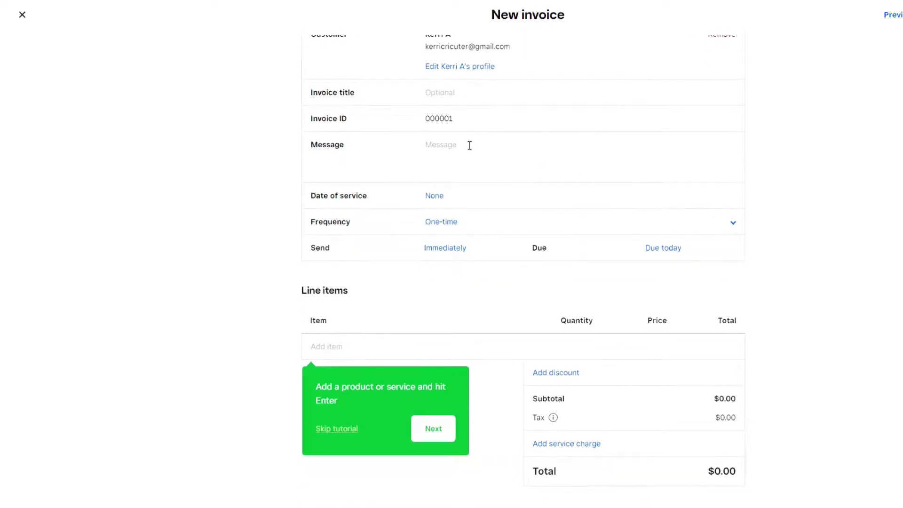
pyautogui.click(470, 147)
pyautogui.write('Thank you for supporting my small business!')
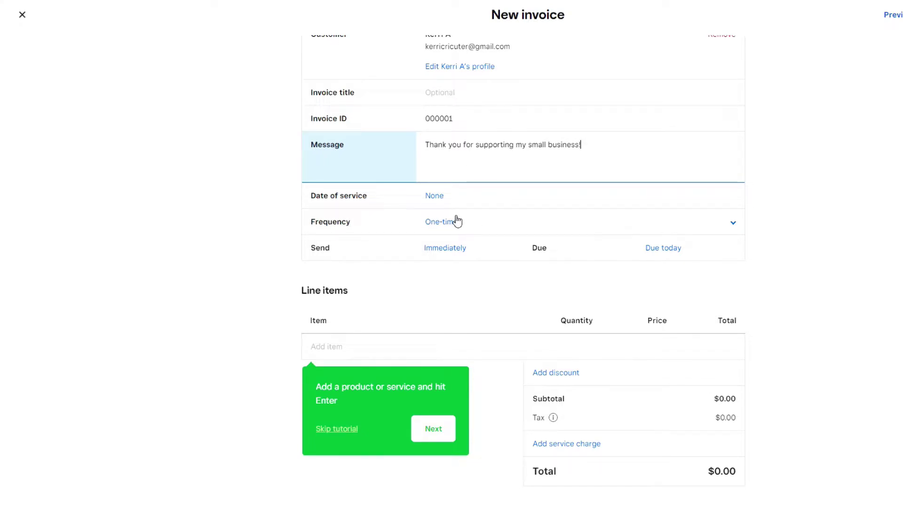
# - Choose One-time as the invoice frequency and look over the available due date options without changing the date
pyautogui.click(446, 225)
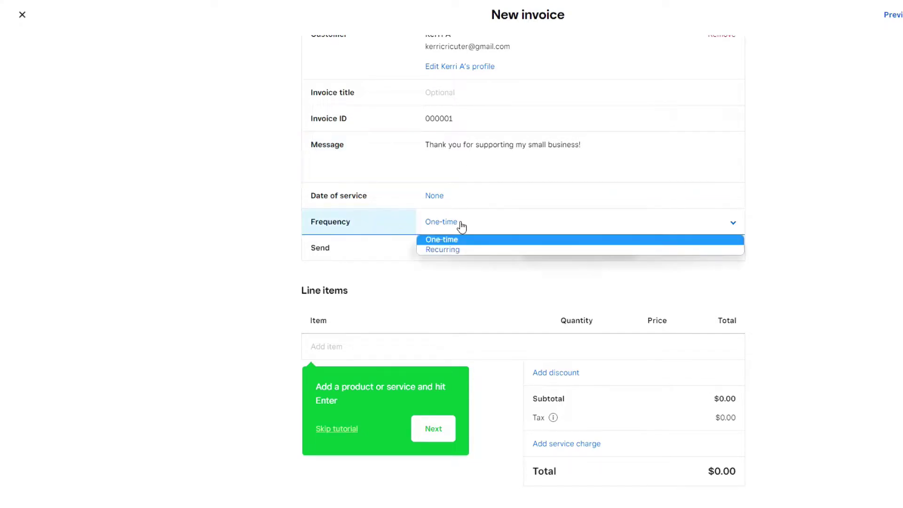
pyautogui.click(483, 241)
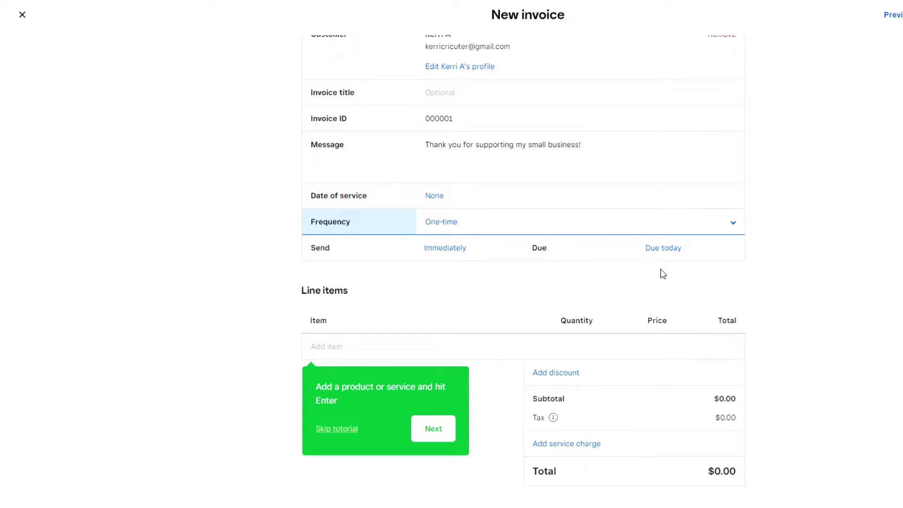
pyautogui.click(685, 260)
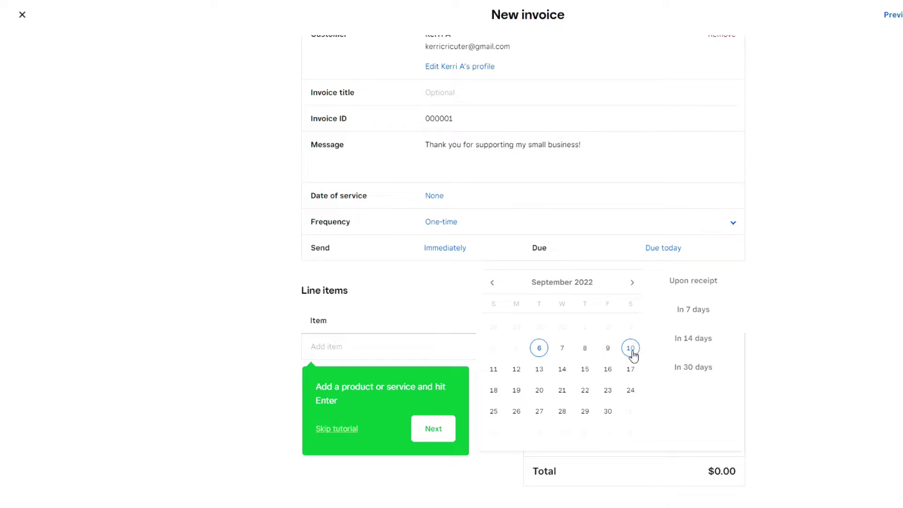
pyautogui.click(836, 264)
# - Add the library item Birth Announcement Elephant (gray) as a line item on the invoice
pyautogui.scroll(-2, 396, 238)
pyautogui.click(396, 237)
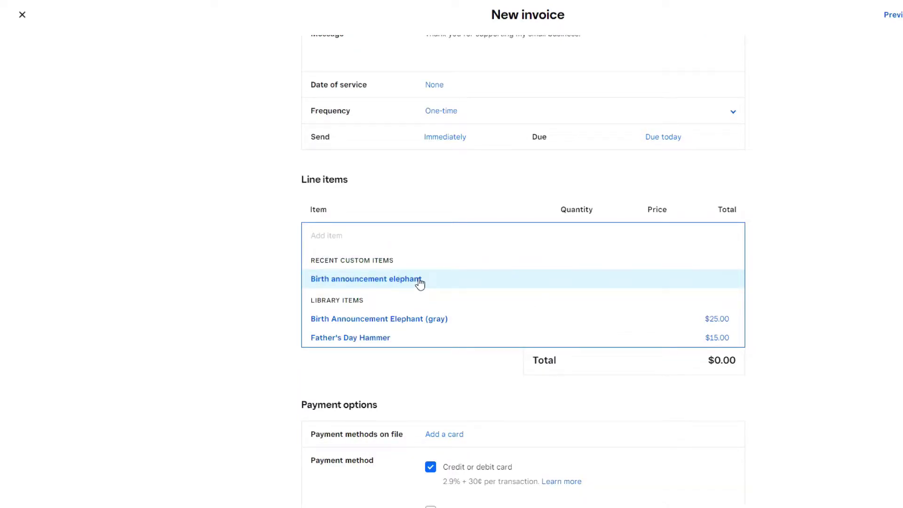
pyautogui.click(426, 324)
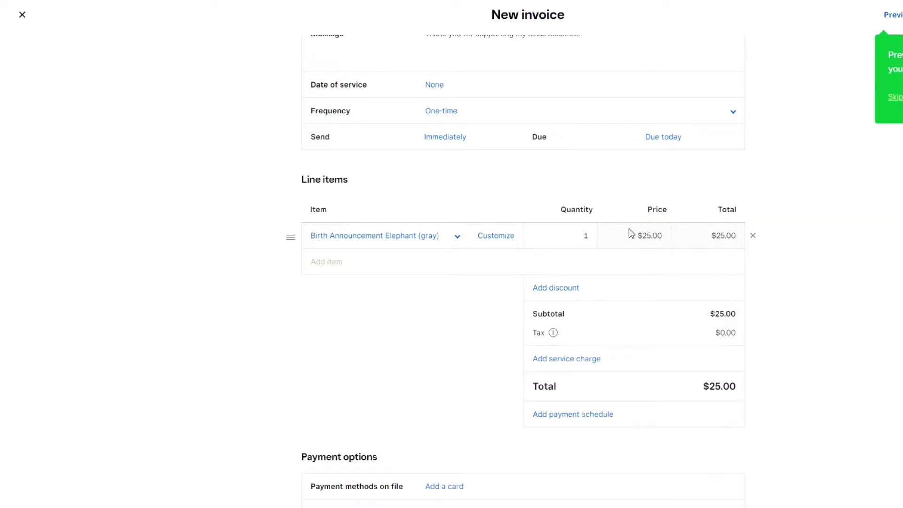
# - Read the explanation of how taxes are set up, next to the invoice's Tax line
pyautogui.scroll(-2, 791, 282)
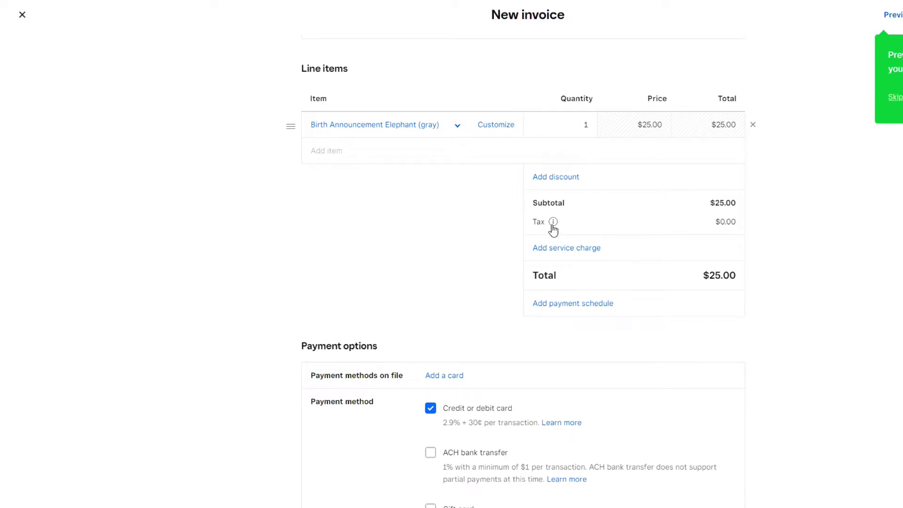
pyautogui.moveTo(554, 230)
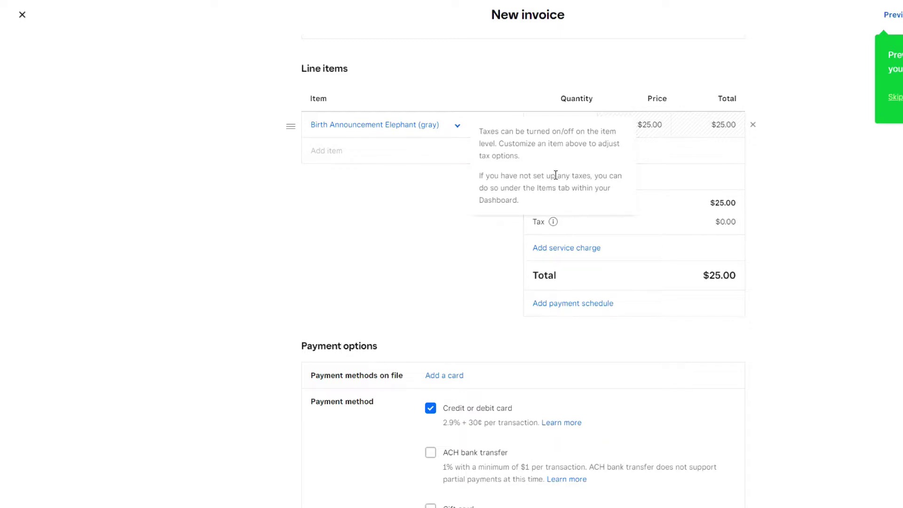
pyautogui.moveTo(525, 203); pyautogui.dragTo(481, 201)
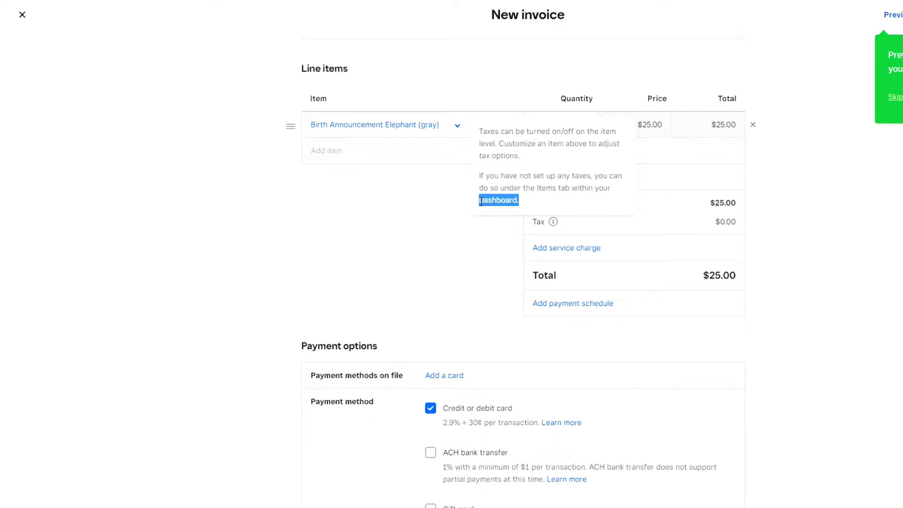
pyautogui.click(610, 210)
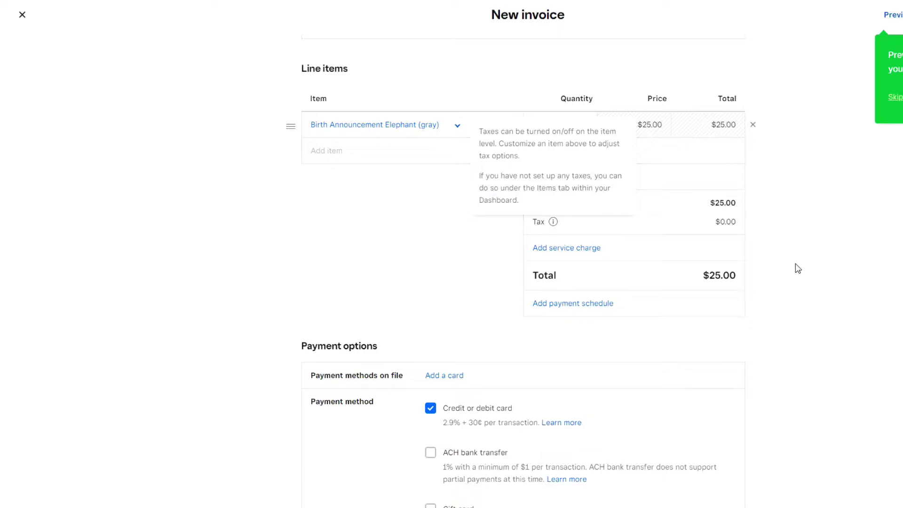
# - Allow the customer to add a tip and to save payment methods on file
pyautogui.scroll(-5, 586, 300)
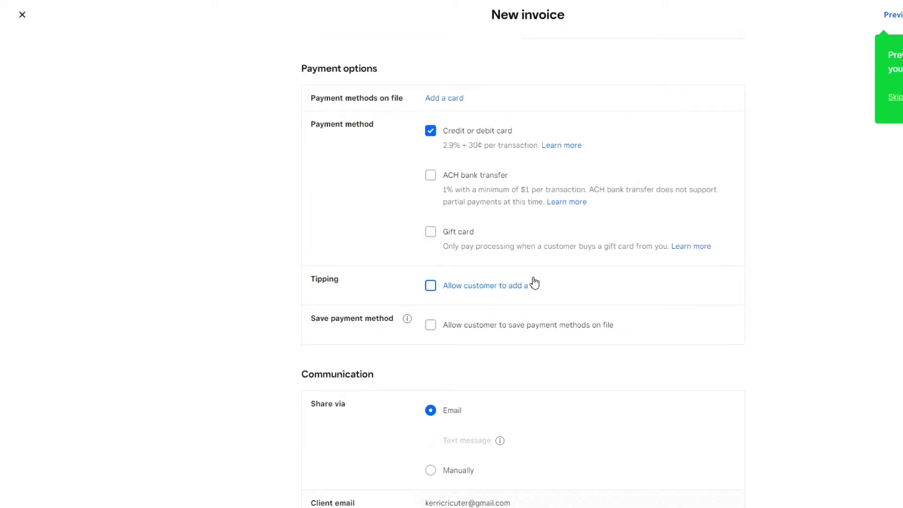
pyautogui.click(430, 286)
pyautogui.click(430, 324)
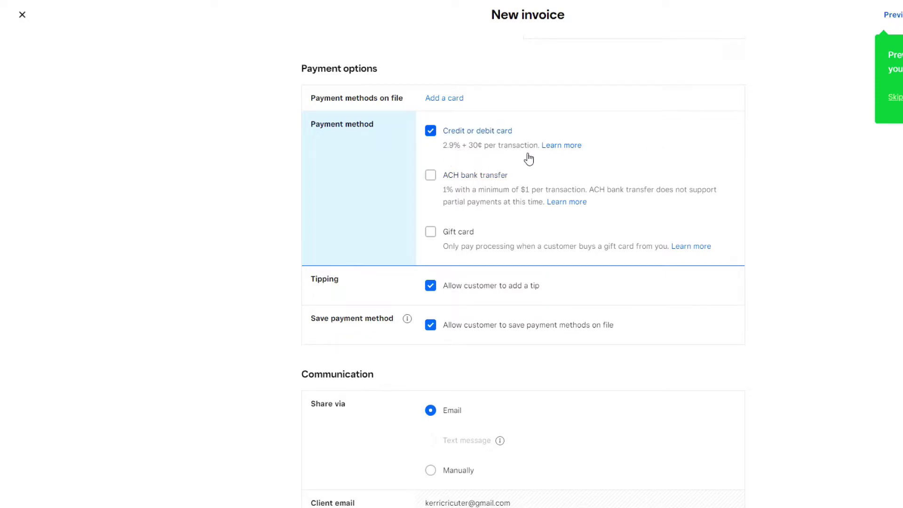
# - Review the invoice's communication settings and its payment reminder schedule, then close the reminders without changes
pyautogui.scroll(-6, 793, 169)
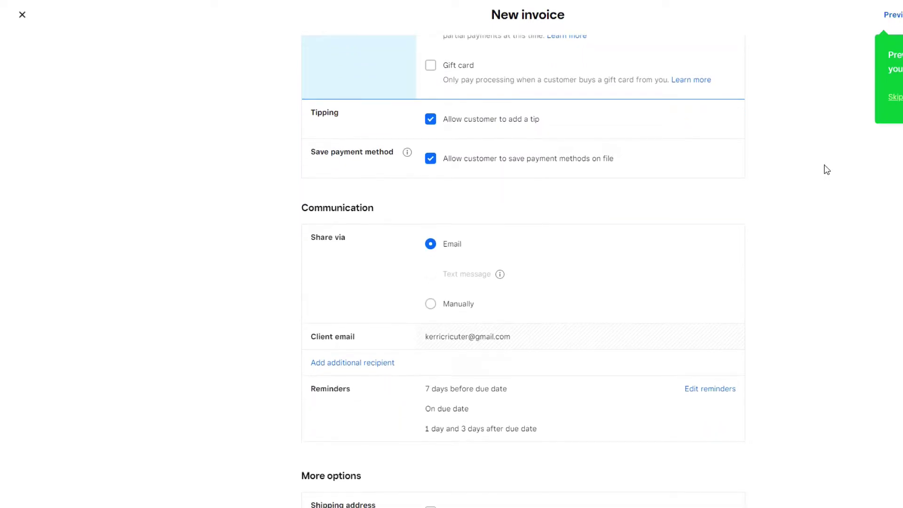
pyautogui.scroll(-1, 827, 170)
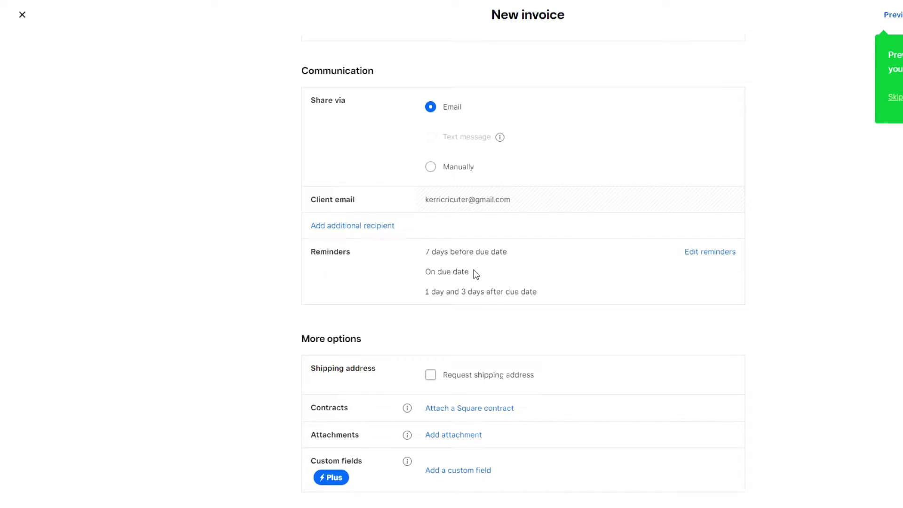
pyautogui.click(698, 254)
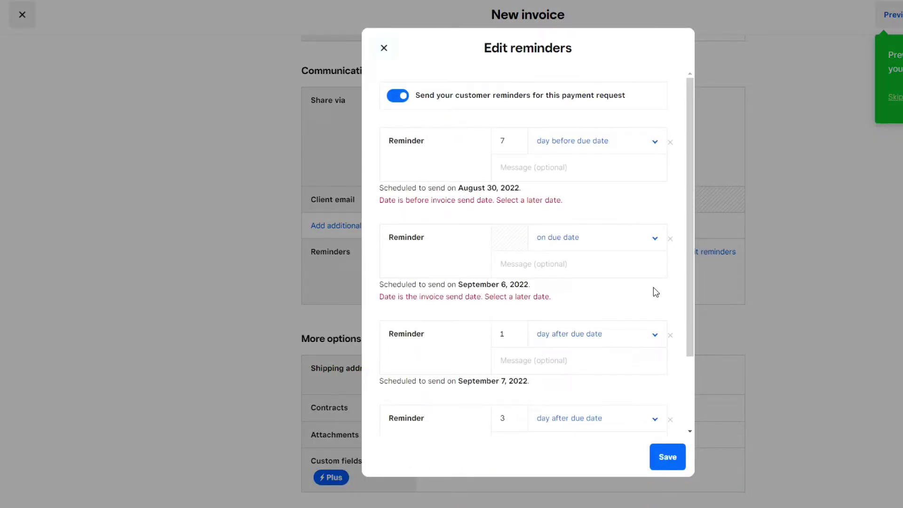
pyautogui.click(385, 49)
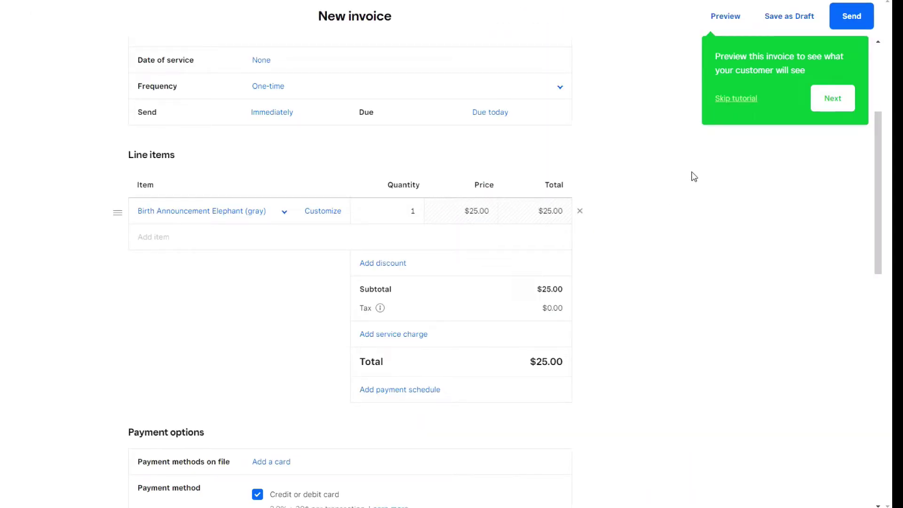
# - Preview the invoice as the client sees it, check it from header to footer, and return to the invoice editor
pyautogui.click(834, 99)
pyautogui.click(735, 17)
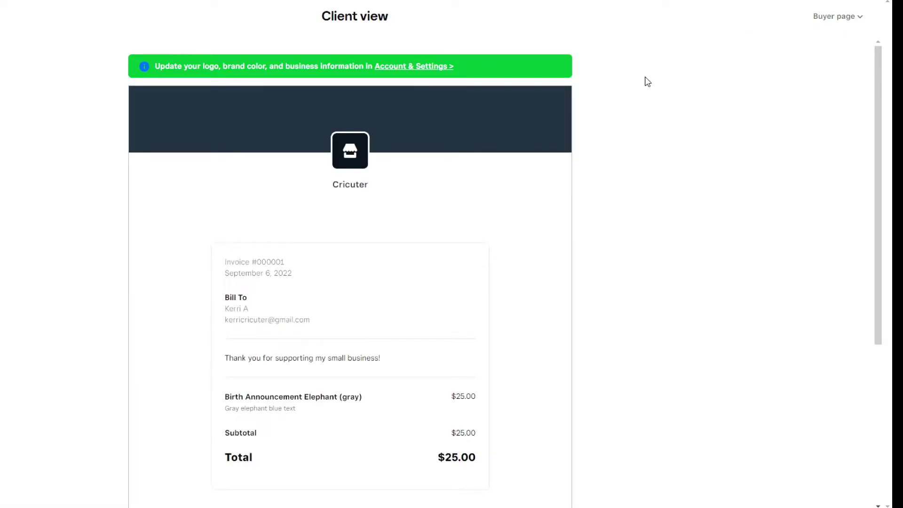
pyautogui.scroll(-2, 648, 82)
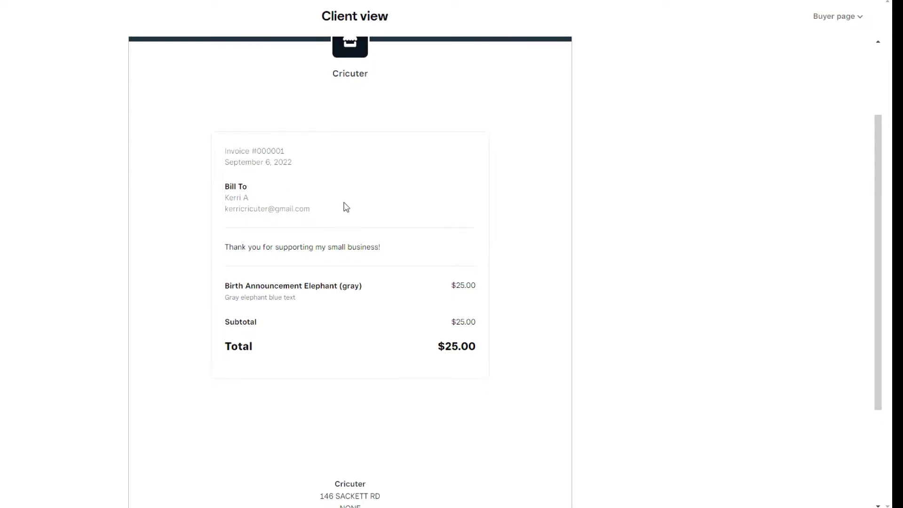
pyautogui.scroll(-3, 426, 207)
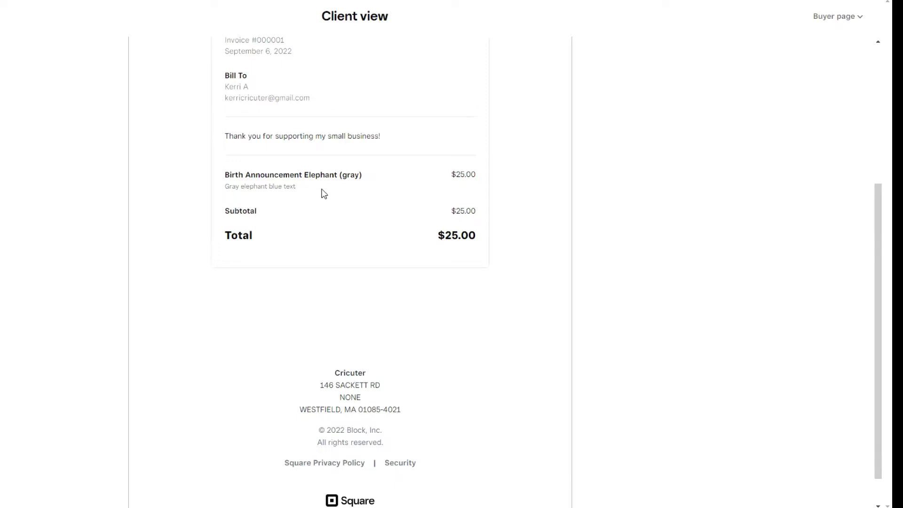
pyautogui.scroll(-1, 468, 179)
pyautogui.scroll(-1, 467, 179)
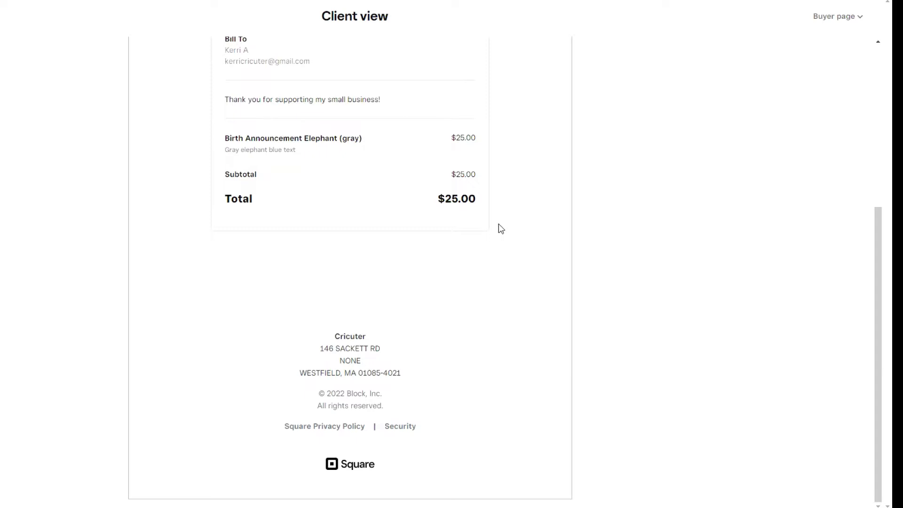
pyautogui.scroll(5, 498, 227)
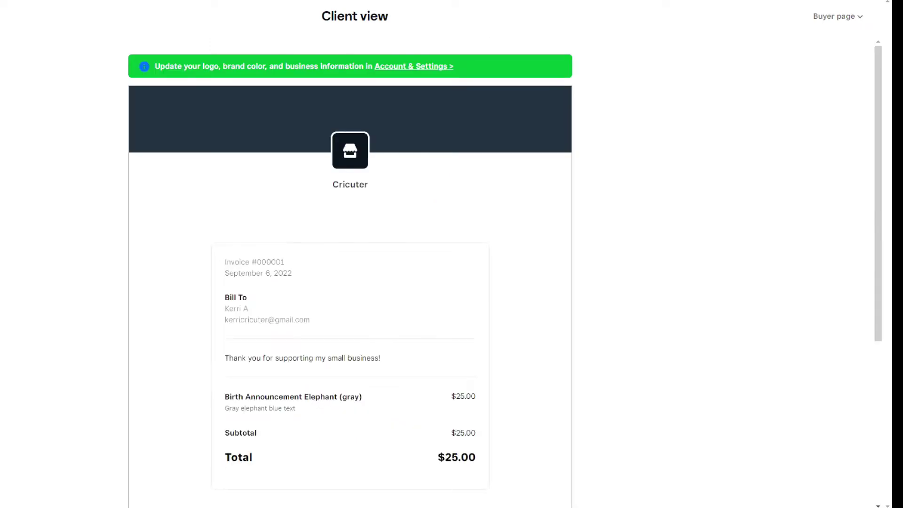
pyautogui.press('Escape')
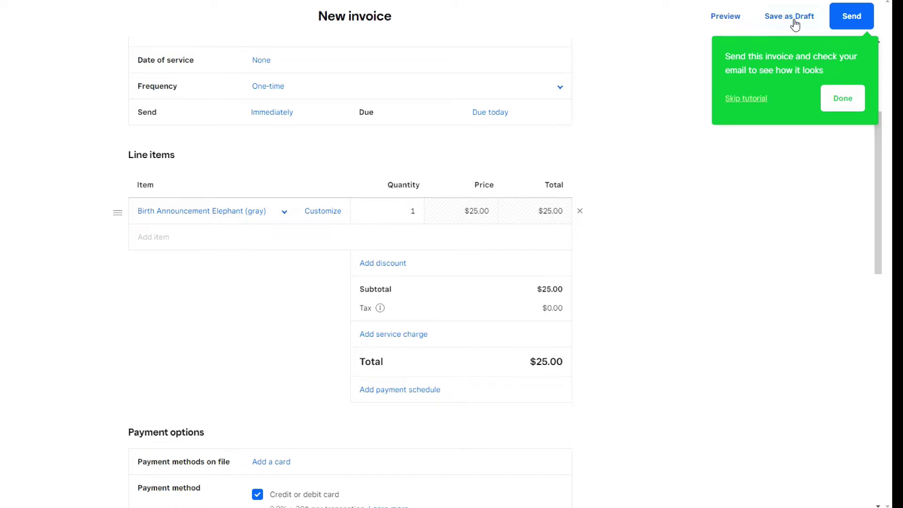
# - Send the invoice, then switch to Gmail and open the new invoice email from Cricuter
pyautogui.click(856, 18)
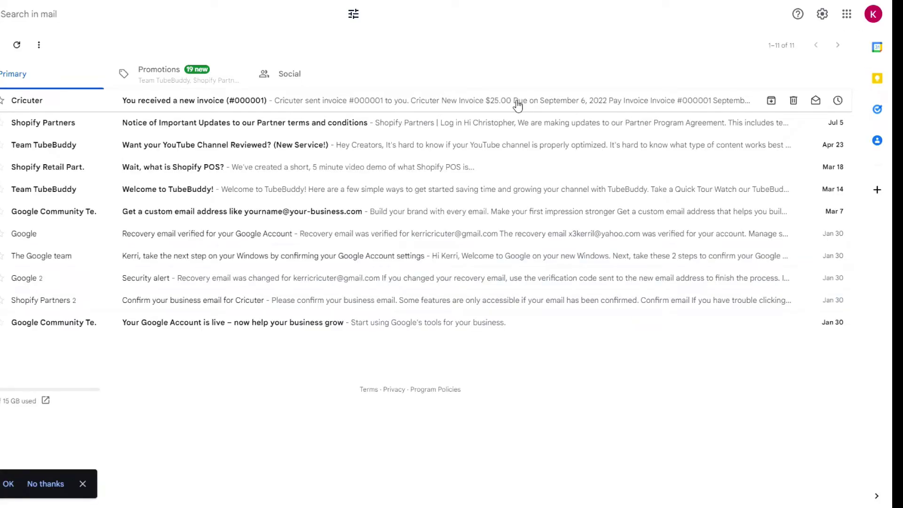
pyautogui.click(335, 108)
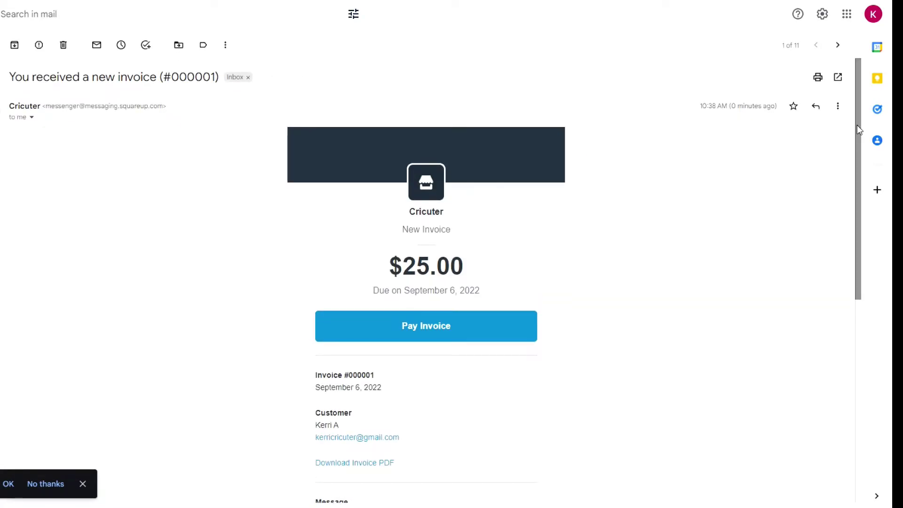
# - Examine the invoice email's business name, amount, due date, message and invoice summary
pyautogui.moveTo(858, 125); pyautogui.dragTo(867, 173)
pyautogui.moveTo(469, 121); pyautogui.dragTo(383, 121)
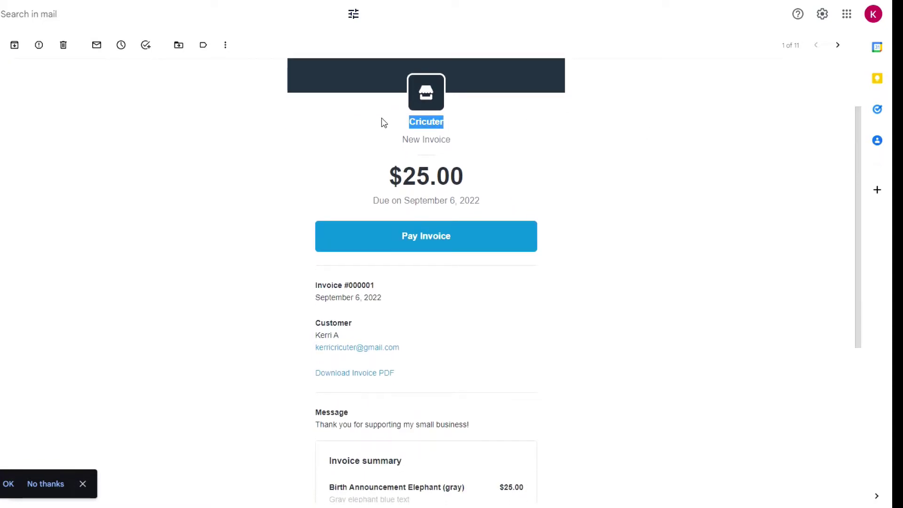
pyautogui.moveTo(476, 180); pyautogui.dragTo(373, 180)
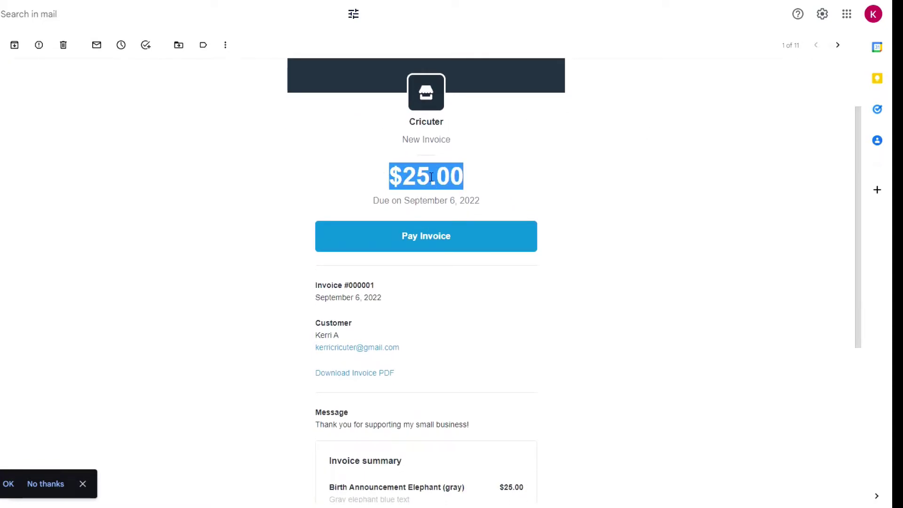
pyautogui.click(502, 208)
pyautogui.moveTo(518, 200); pyautogui.dragTo(345, 202)
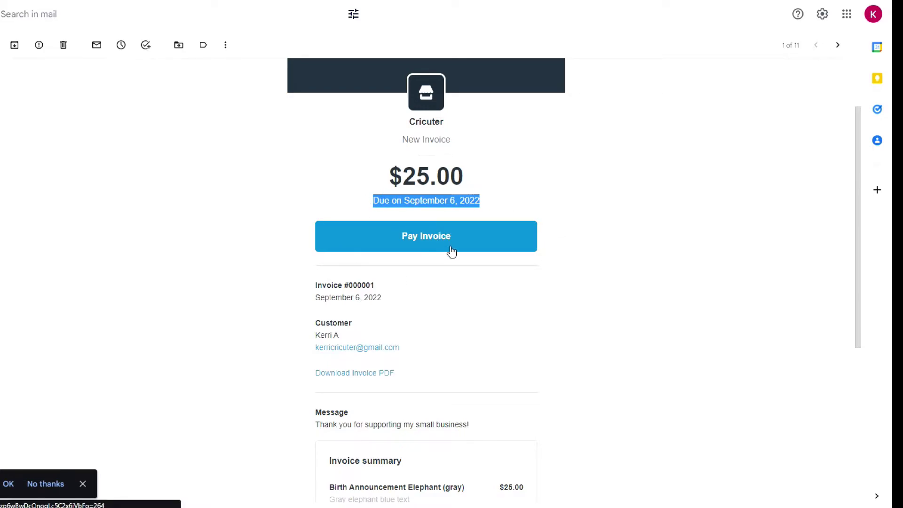
pyautogui.click(595, 241)
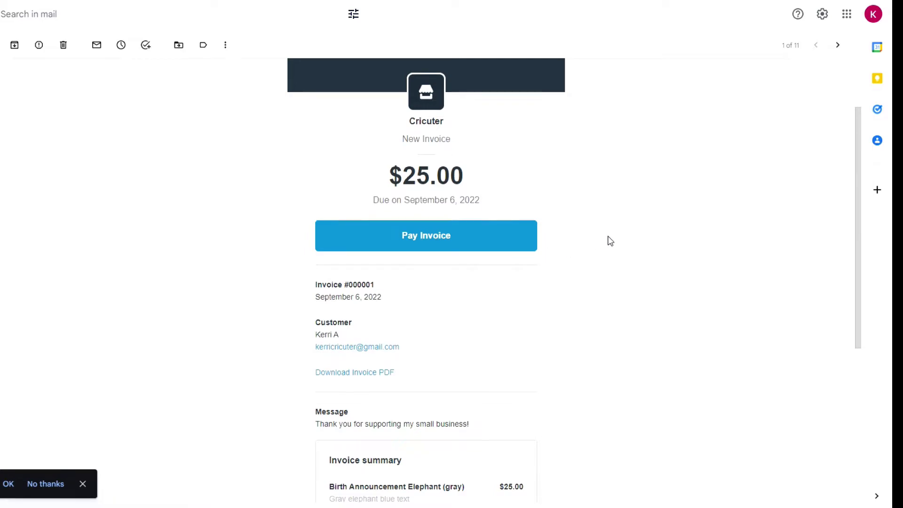
pyautogui.scroll(-2, 614, 240)
pyautogui.scroll(-4, 556, 193)
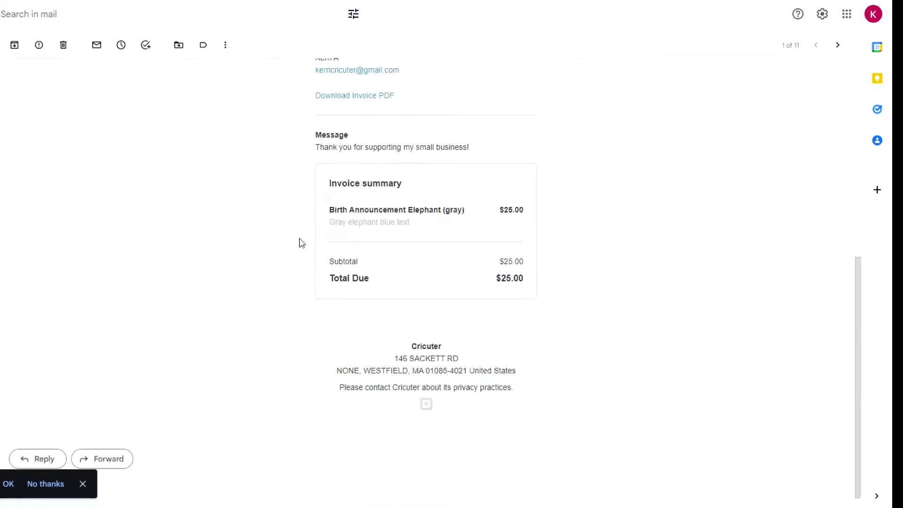
pyautogui.scroll(6, 585, 252)
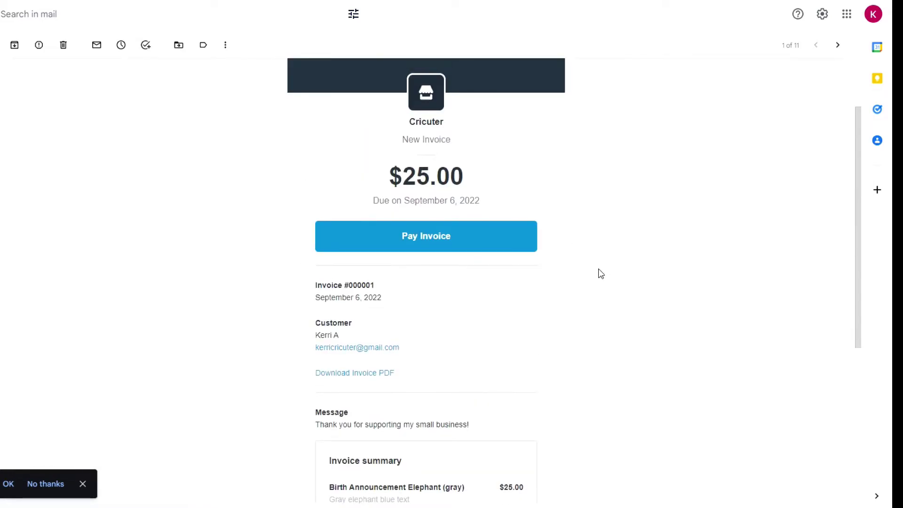
# - Open the invoice's payment page from the email and enter a $5.00 tip
pyautogui.click(429, 248)
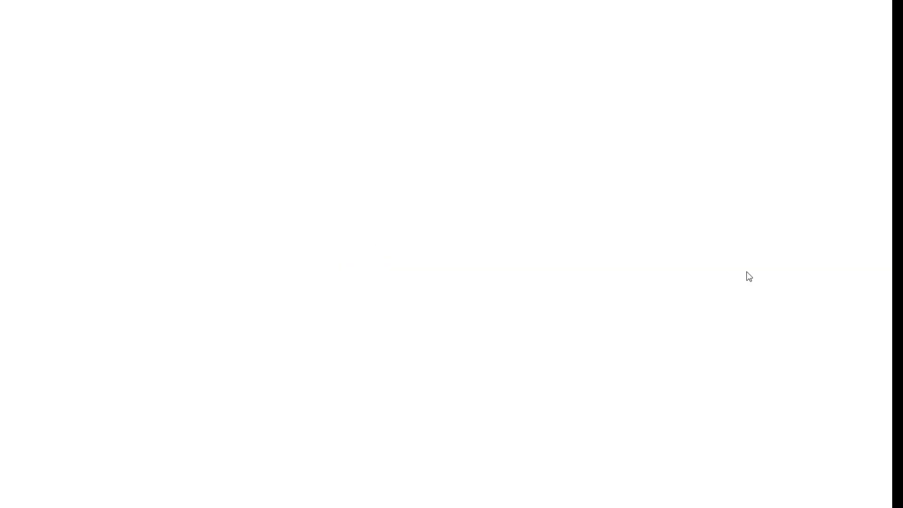
pyautogui.scroll(-2, 613, 205)
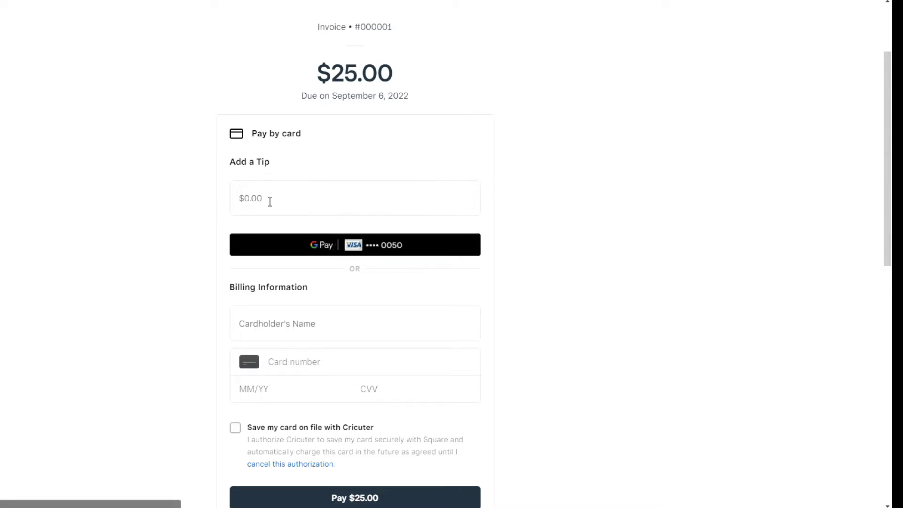
pyautogui.click(241, 198)
pyautogui.write('5')
pyautogui.click(566, 218)
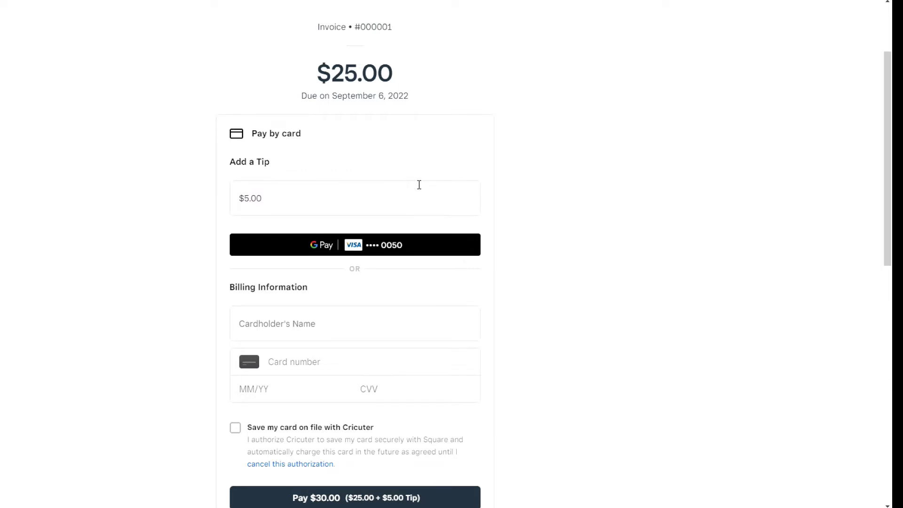
# - Review the payment page's billing fields, payment amount with tip, and invoice details
pyautogui.scroll(-2, 419, 185)
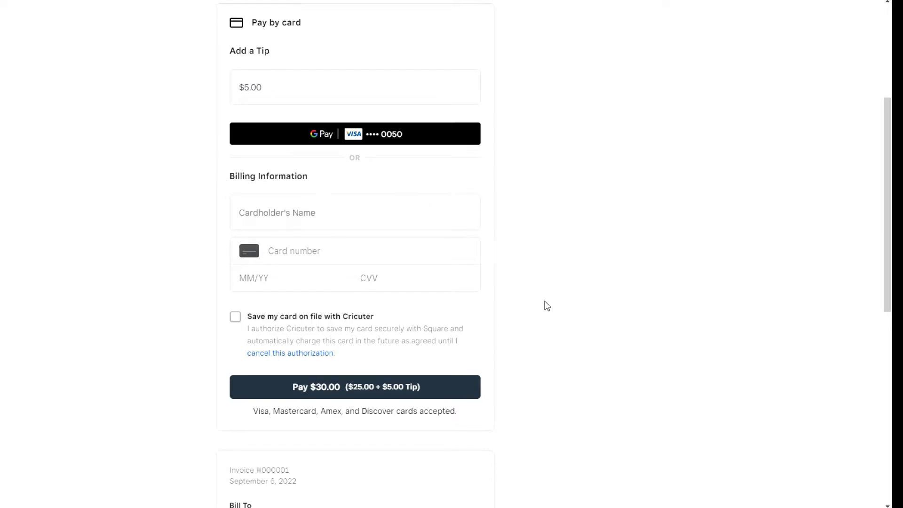
pyautogui.scroll(-3, 546, 305)
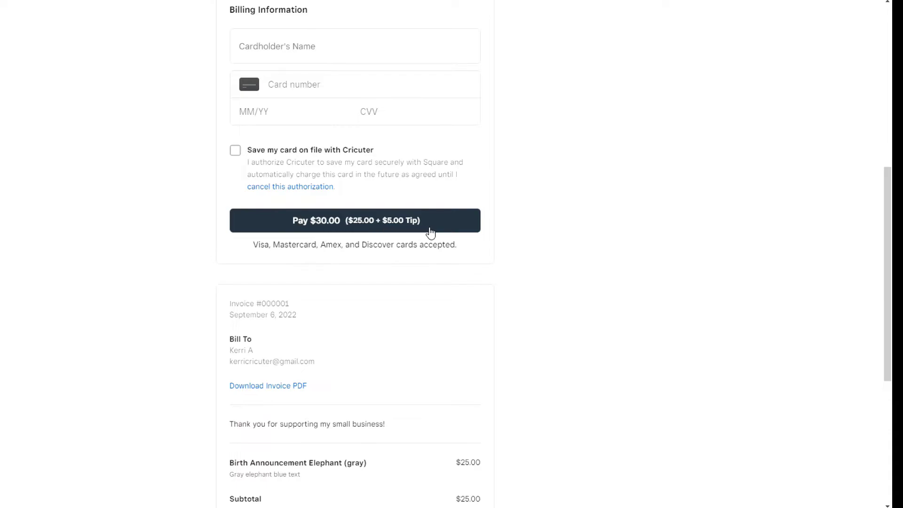
pyautogui.scroll(-3, 432, 232)
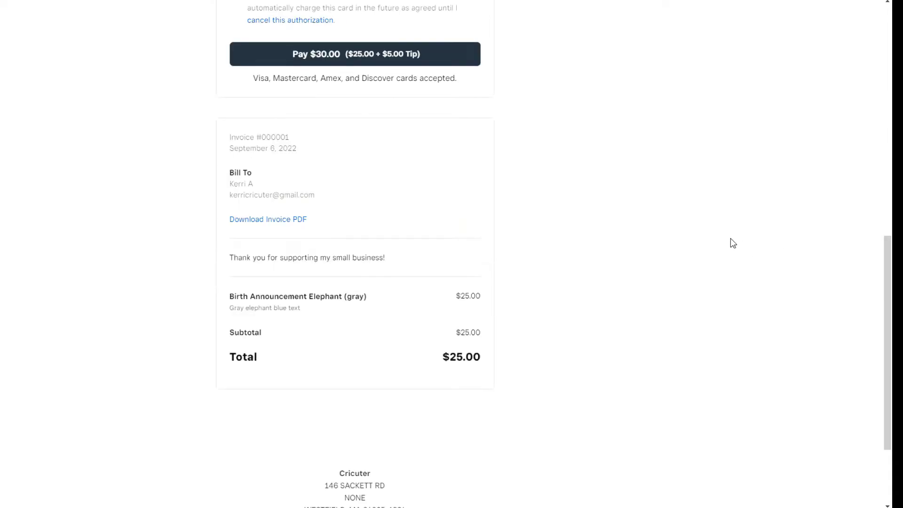
# - Open the PDF version of the invoice and review its billing details, line item and total due
pyautogui.click(284, 224)
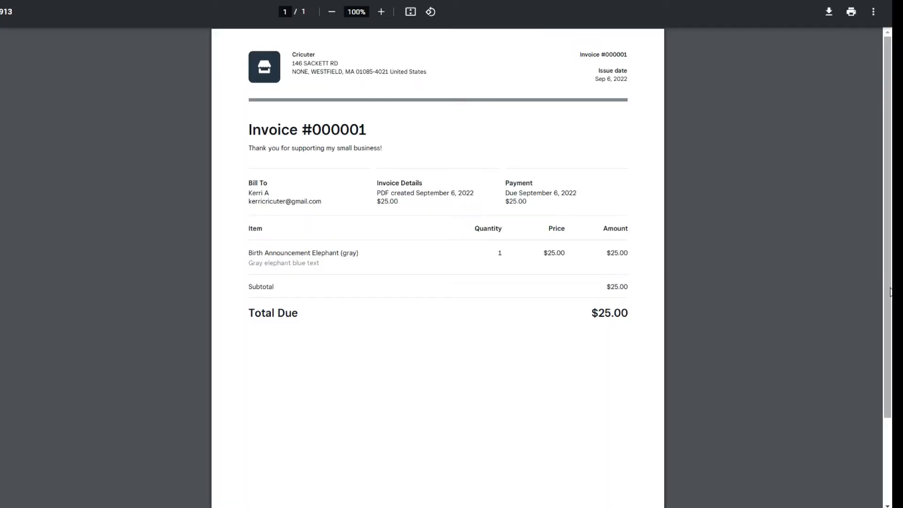
pyautogui.scroll(-3, 750, 153)
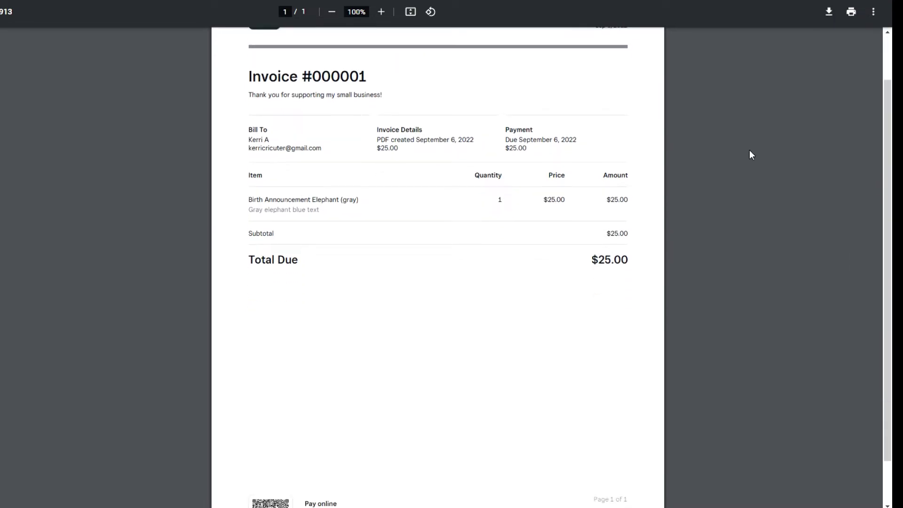
pyautogui.scroll(3, 750, 150)
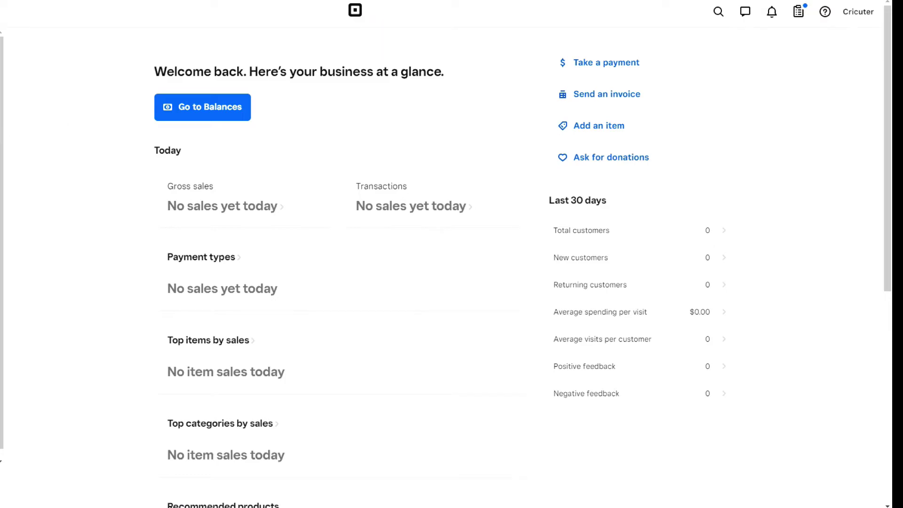
# - Open the sent invoice from the Square dashboard's invoice list and check its recent activity for a customer view
pyautogui.click(69, 139)
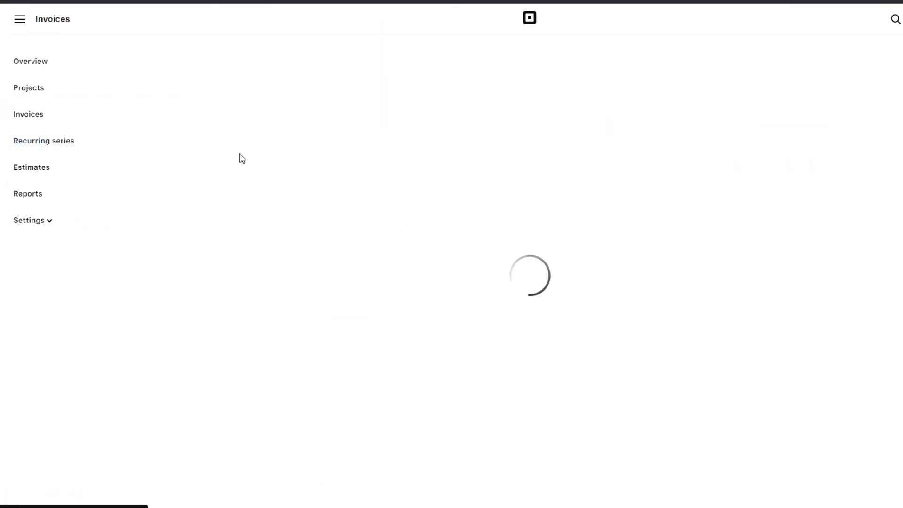
pyautogui.click(29, 115)
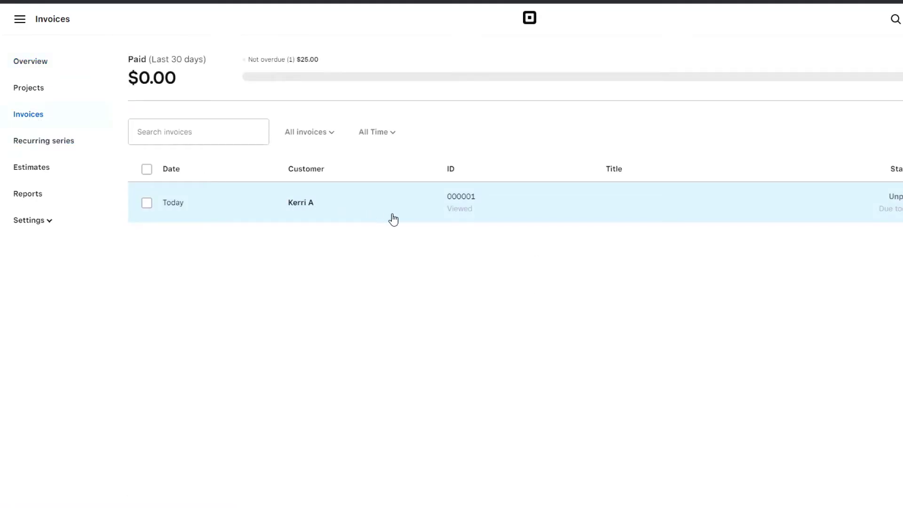
pyautogui.click(418, 211)
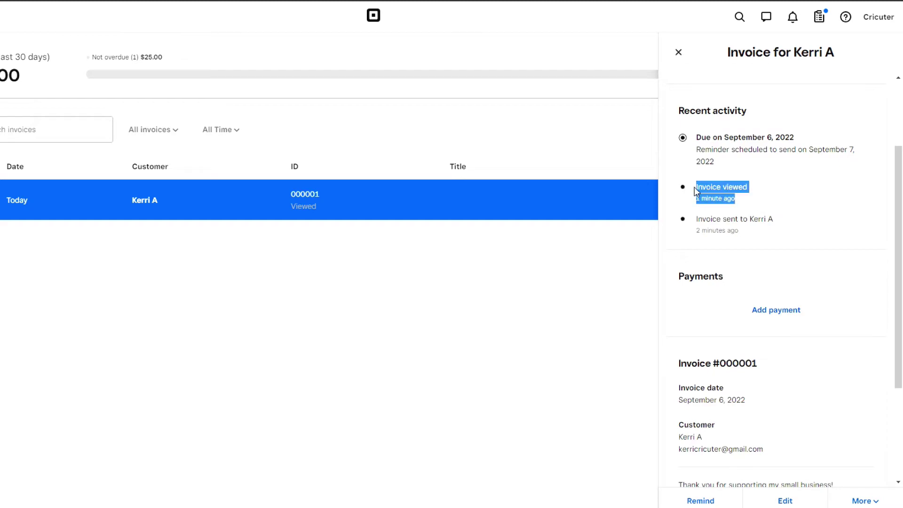
pyautogui.click(743, 204)
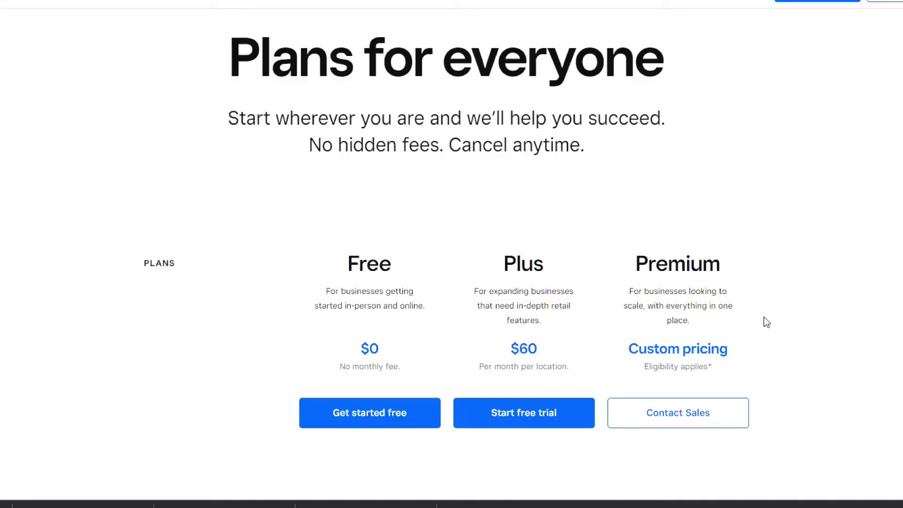
# - Examine the Free plan's description and its processing rates for in-person and online payments on the Square plans page
pyautogui.moveTo(310, 265); pyautogui.dragTo(427, 315)
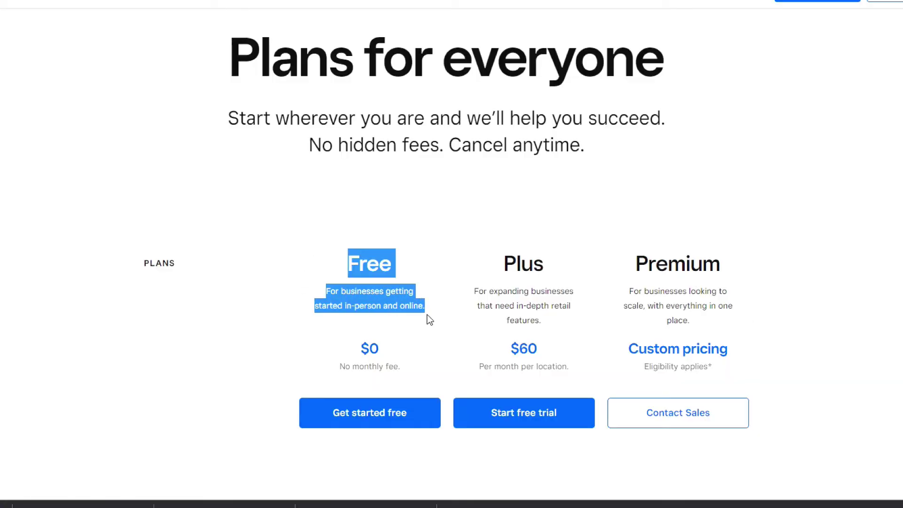
pyautogui.click(434, 353)
pyautogui.scroll(-3, 434, 353)
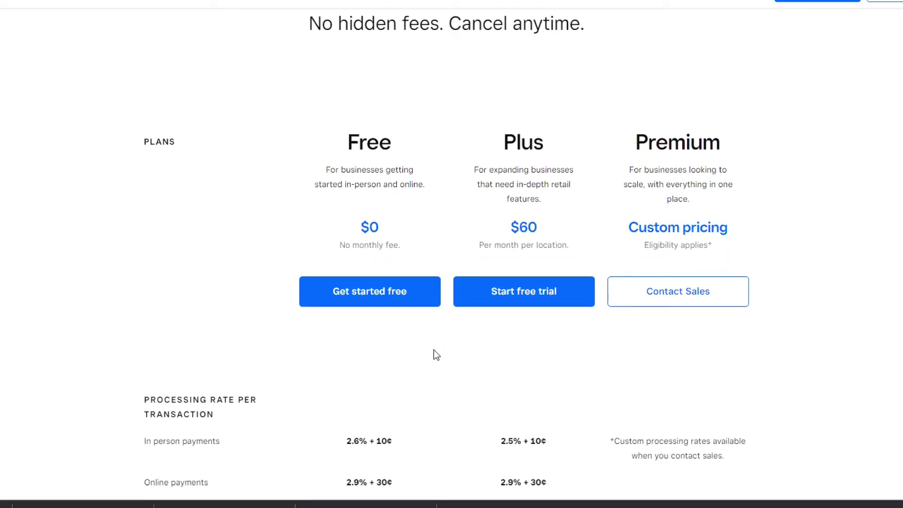
pyautogui.scroll(-6, 434, 349)
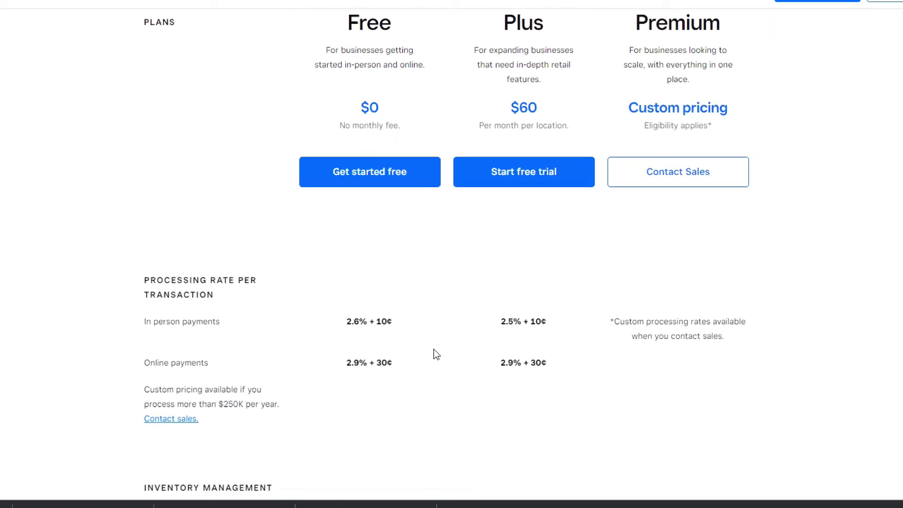
pyautogui.moveTo(265, 188); pyautogui.dragTo(131, 155)
pyautogui.moveTo(307, 199); pyautogui.dragTo(414, 202)
pyautogui.click(413, 202)
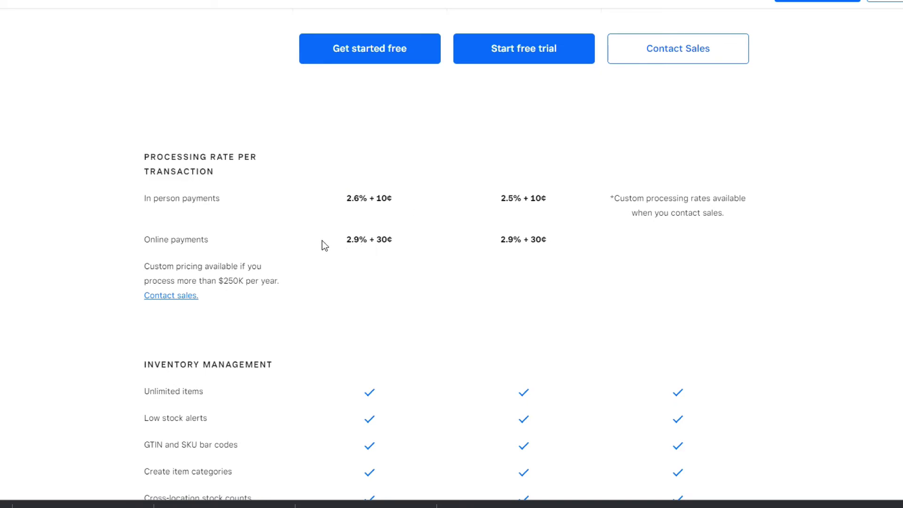
pyautogui.moveTo(345, 241); pyautogui.dragTo(385, 240)
pyautogui.click(412, 244)
# - Compare the Free, Plus and Premium plans' features from inventory management through checkout, payments, team management and hardware
pyautogui.scroll(-4, 413, 243)
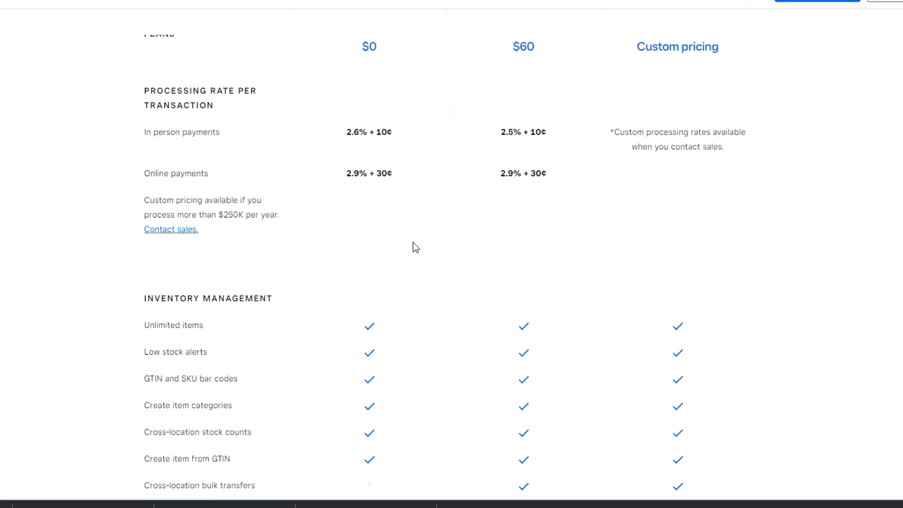
pyautogui.scroll(-1, 413, 242)
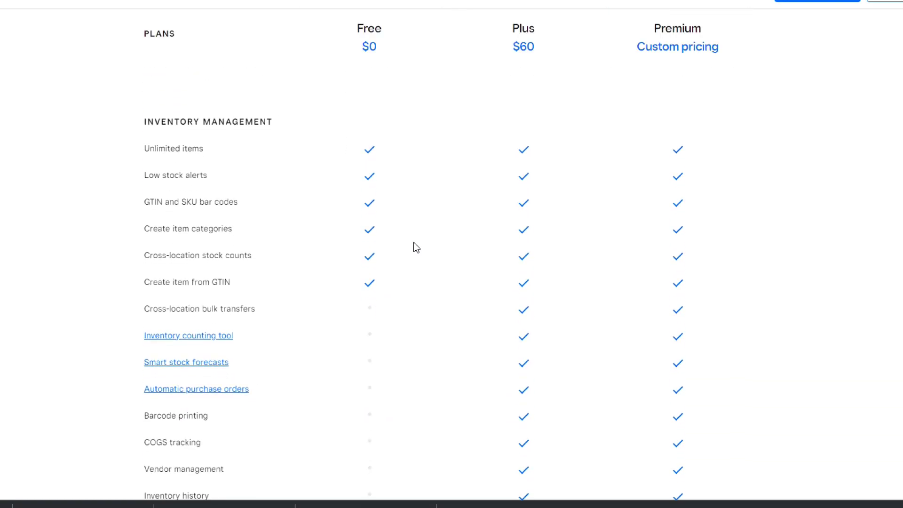
pyautogui.scroll(-1, 413, 242)
pyautogui.scroll(-6, 413, 242)
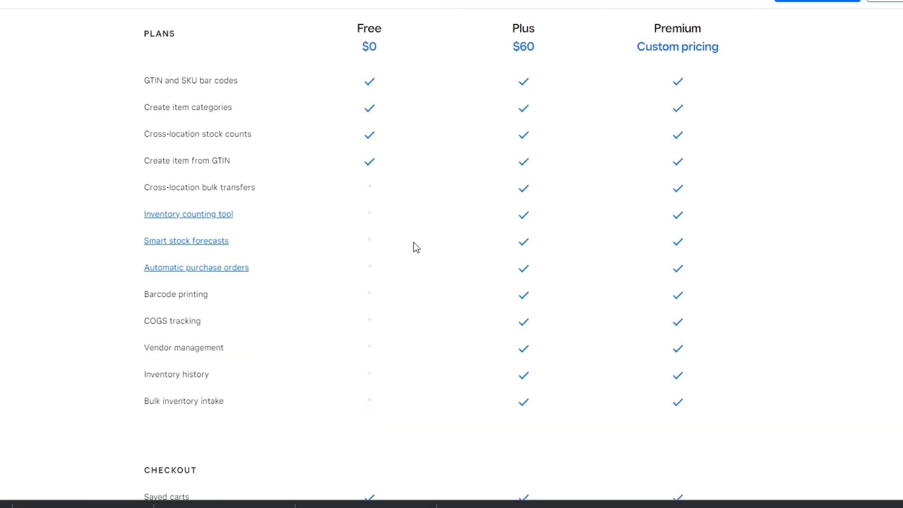
pyautogui.scroll(-9, 414, 242)
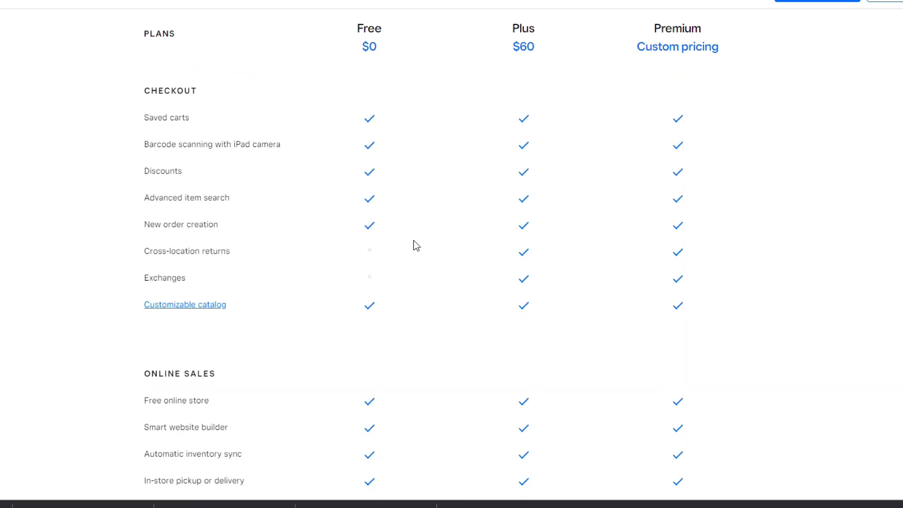
pyautogui.scroll(-12, 413, 241)
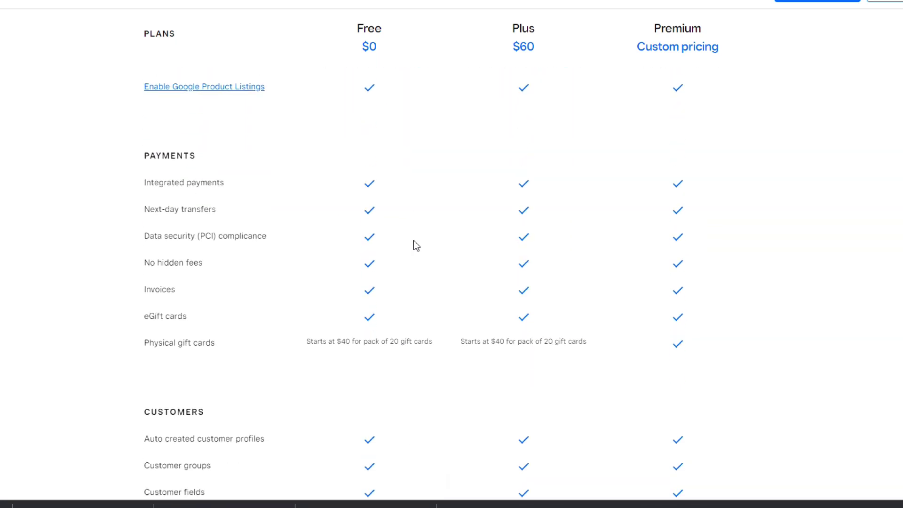
pyautogui.scroll(-10, 414, 241)
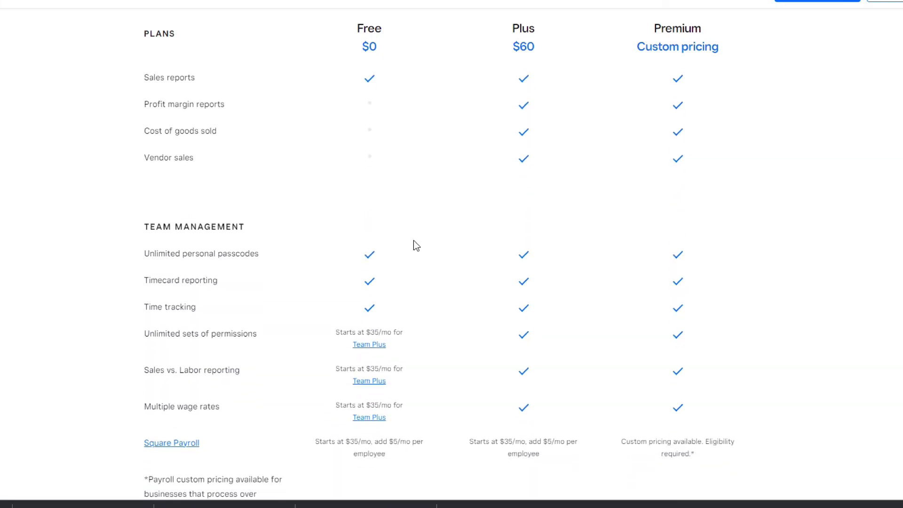
pyautogui.scroll(-10, 413, 241)
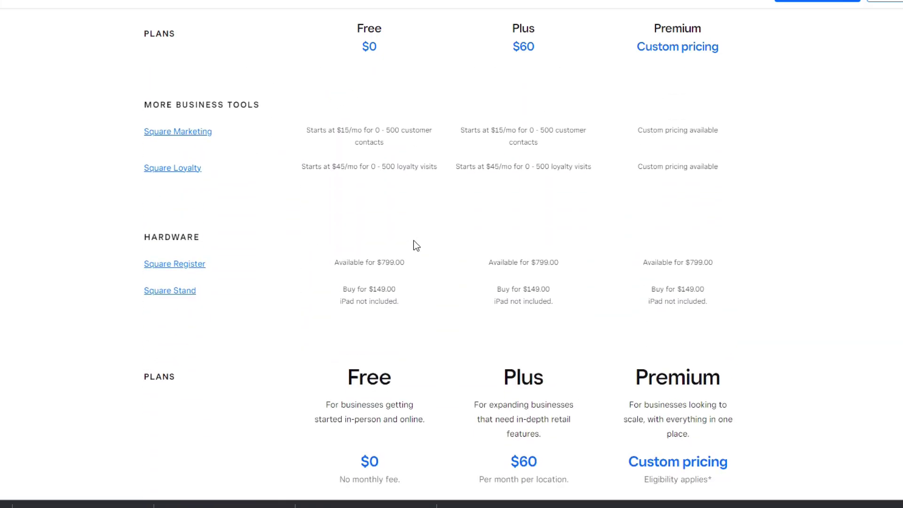
pyautogui.scroll(-18, 413, 241)
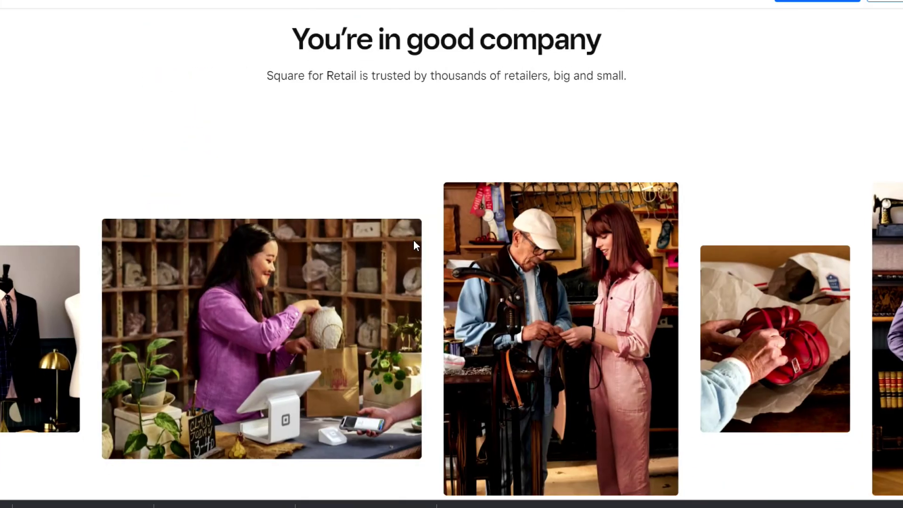
pyautogui.scroll(-5, 414, 241)
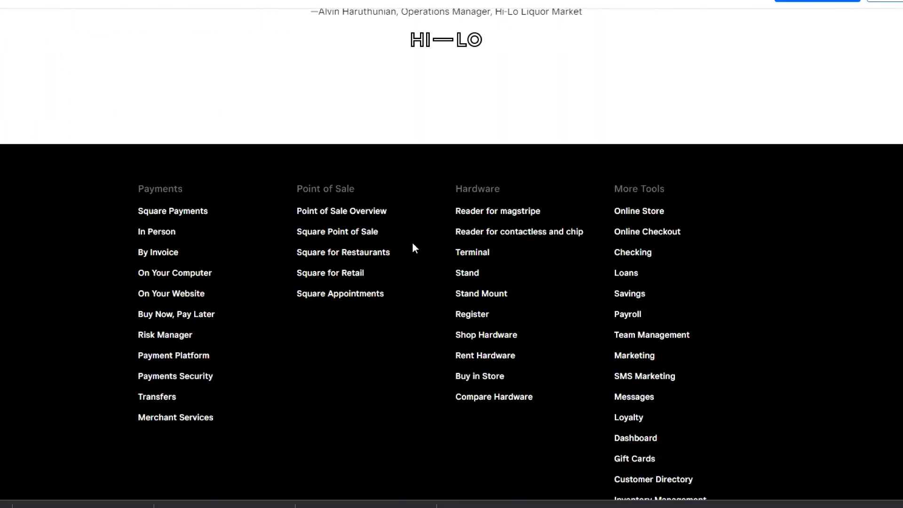
# - Return to the plan comparison's Online Sales section and examine the free online store and smart website builder features
pyautogui.scroll(12, 412, 242)
pyautogui.scroll(20, 409, 247)
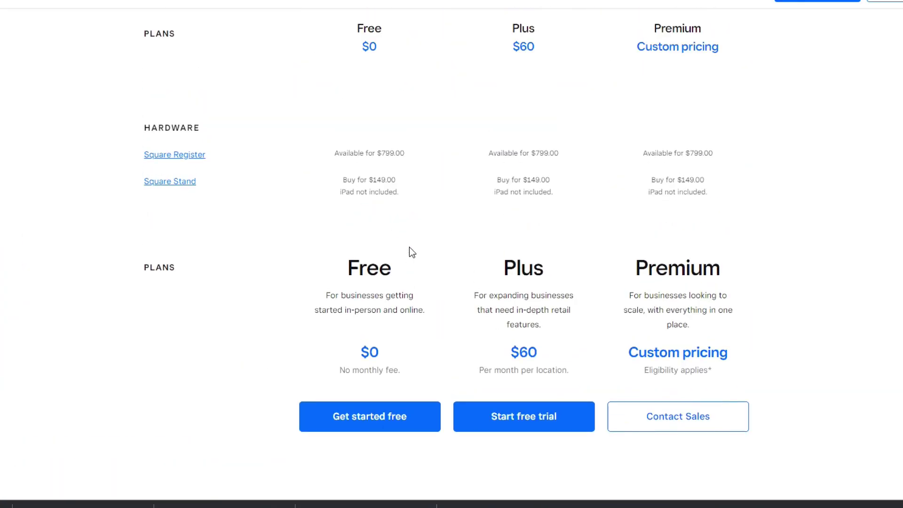
pyautogui.scroll(13, 412, 252)
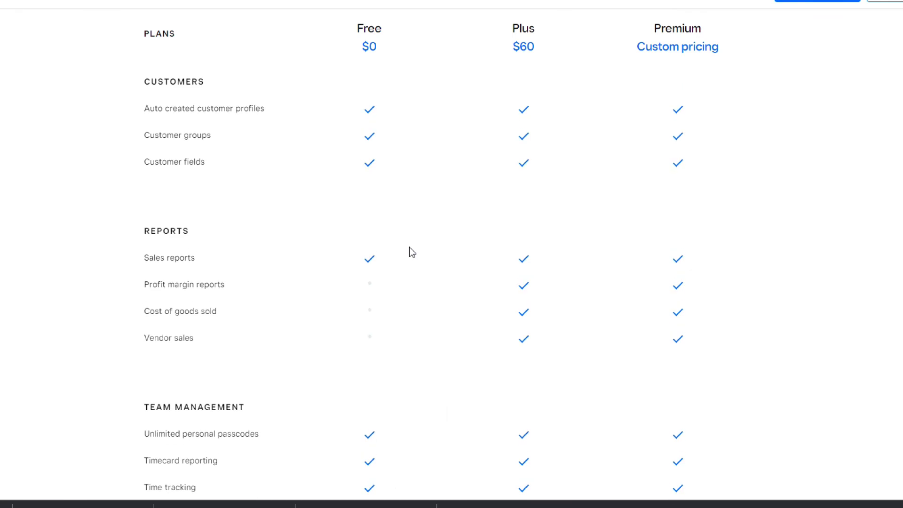
pyautogui.scroll(9, 412, 252)
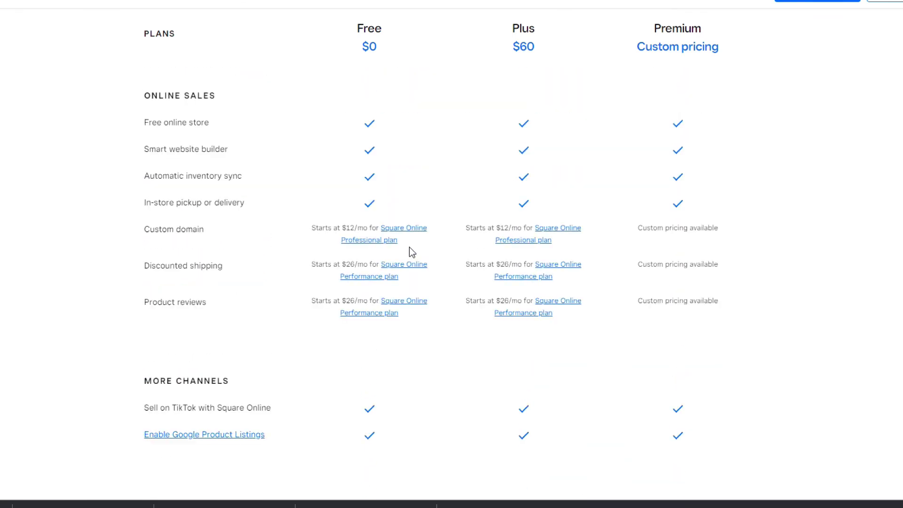
pyautogui.scroll(-1, 410, 250)
pyautogui.moveTo(110, 173); pyautogui.dragTo(241, 200)
pyautogui.click(261, 204)
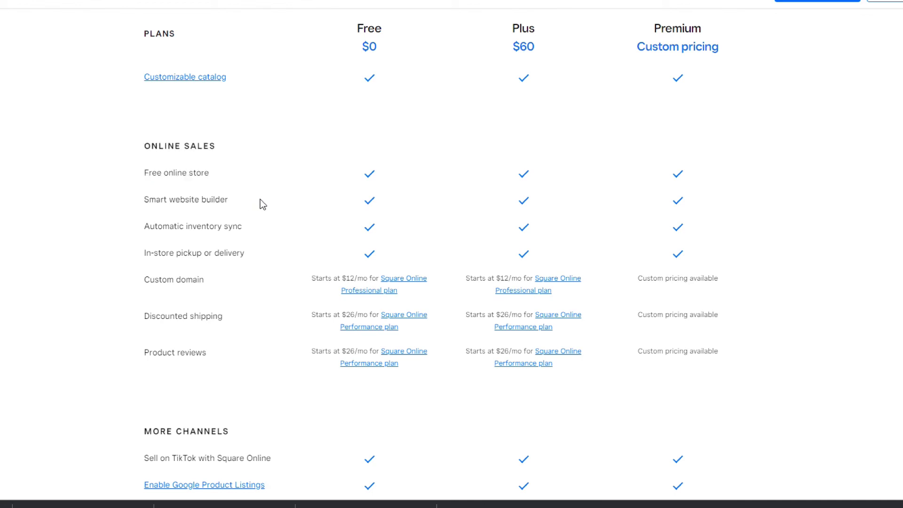